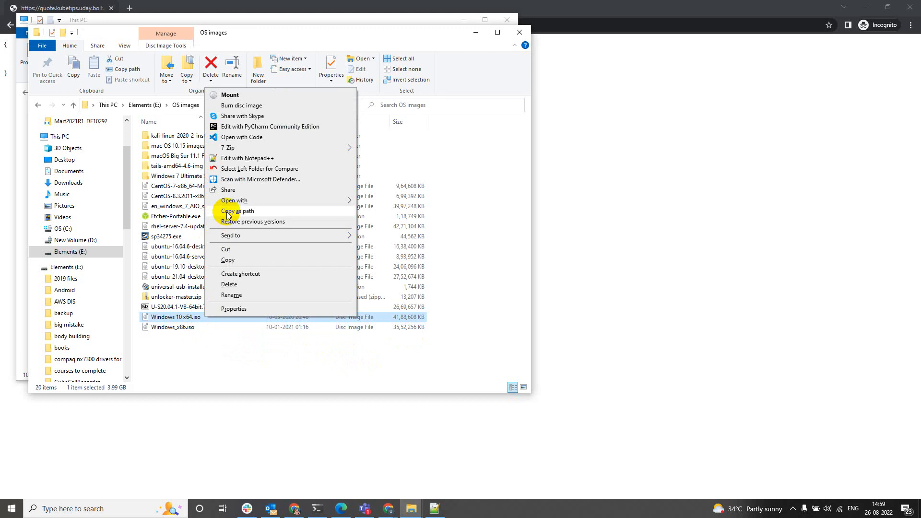
Copy the Windows 10 x64.iso path and launch Oracle VM VirtualBox from Start via 'vi'.
click(228, 211)
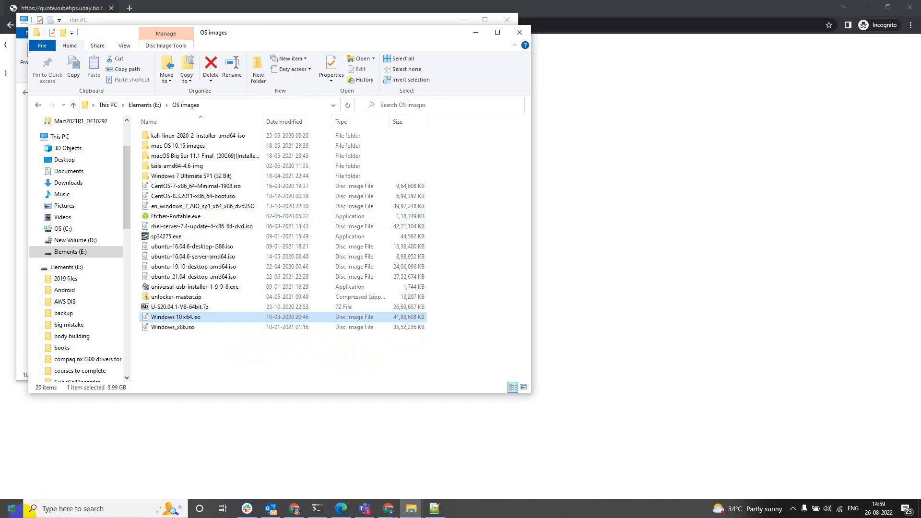
click(12, 508)
text(vi)
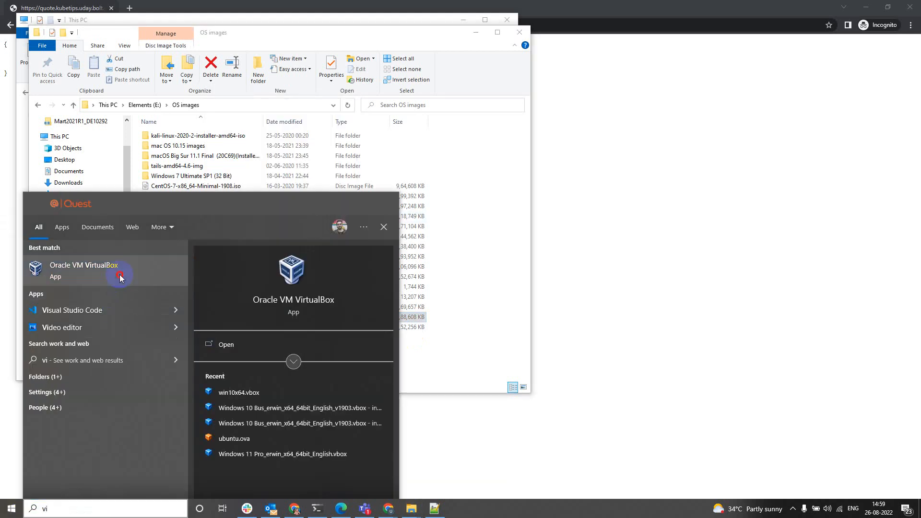
click(119, 274)
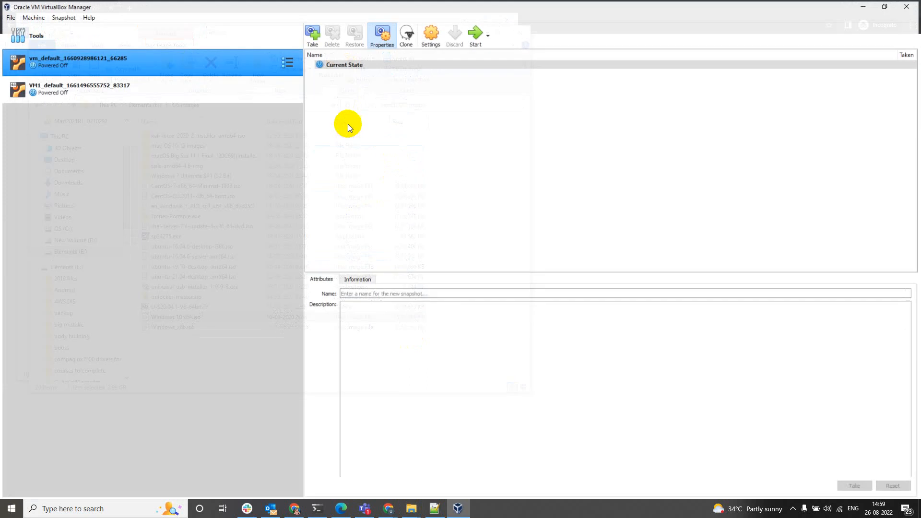
double_click(226, 6)
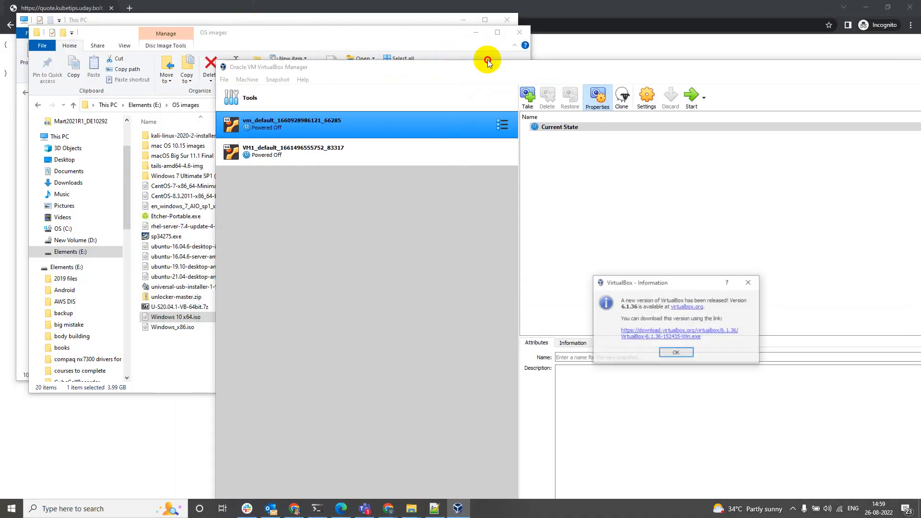
Dismiss the update notice and begin a new VM named windows10x64, Windows 10 (64-bit).
click(749, 282)
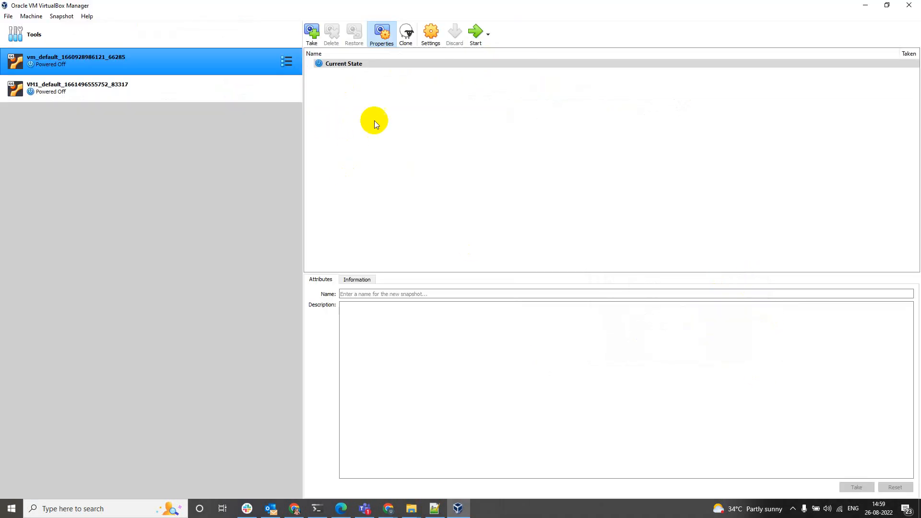
click(32, 16)
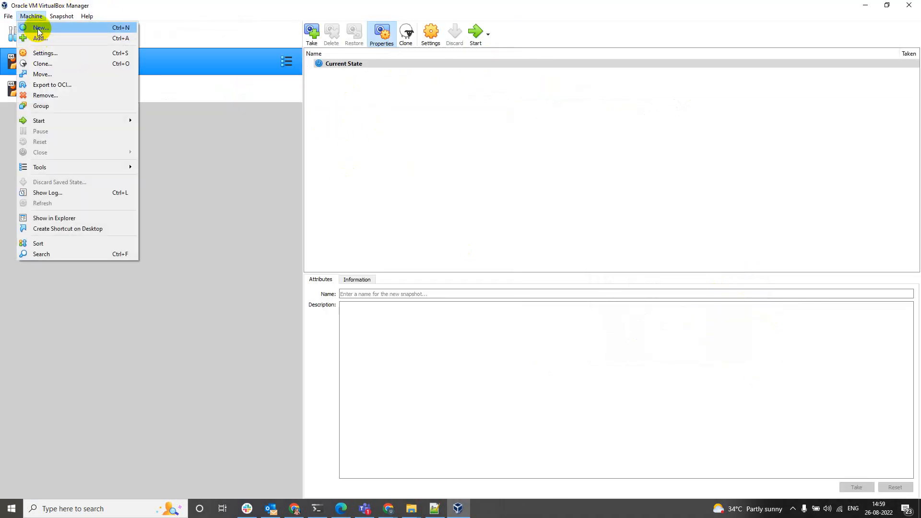
click(37, 28)
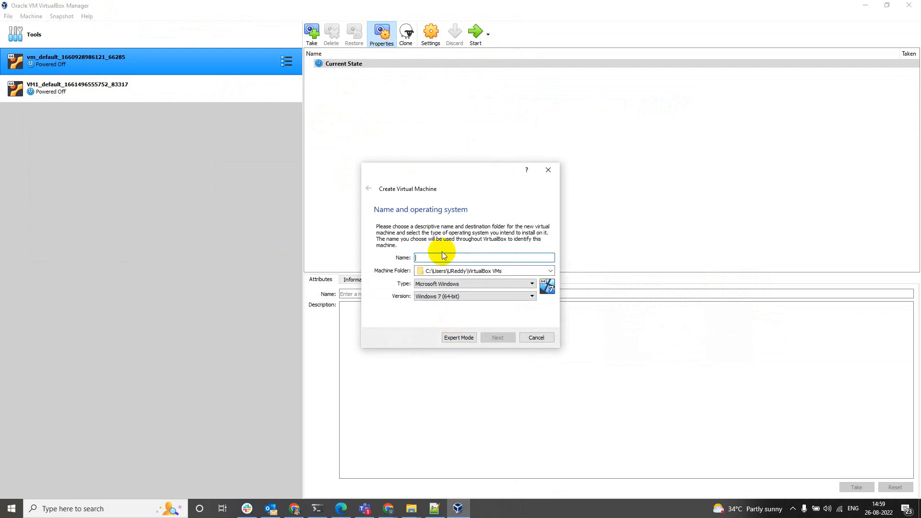
text(windows 10)
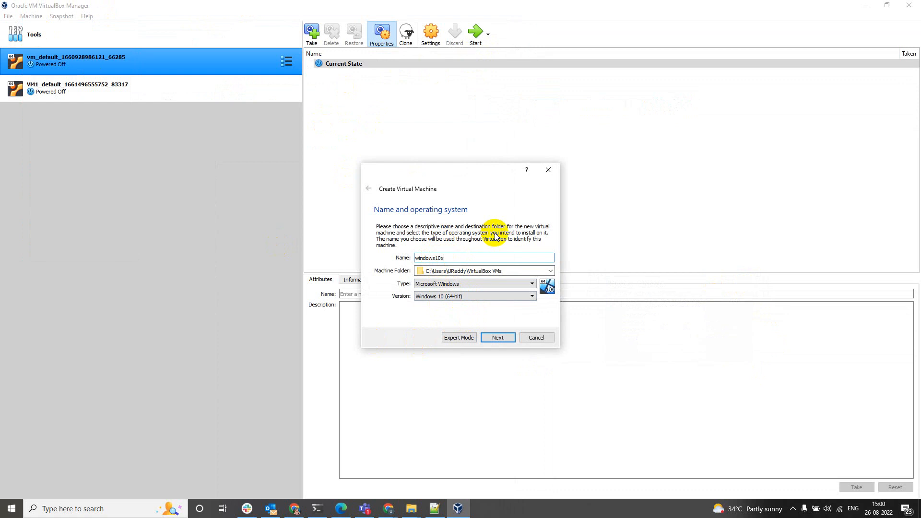
text(64)
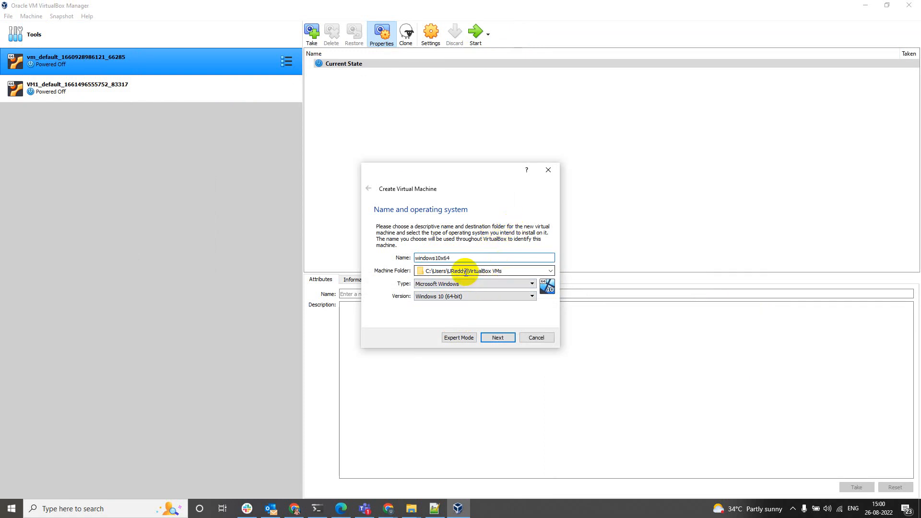
Check This PC's drives in File Explorer, close it, and continue to the memory page.
key(super+e)
click(77, 222)
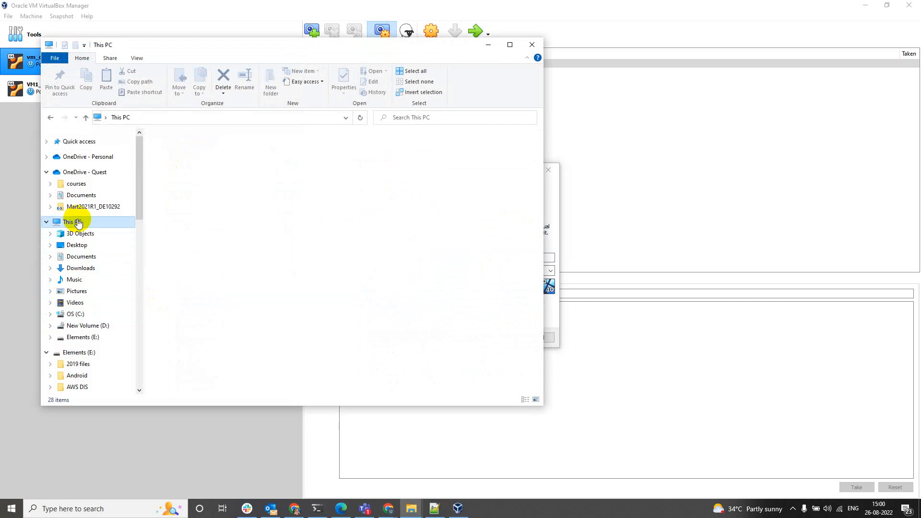
click(530, 47)
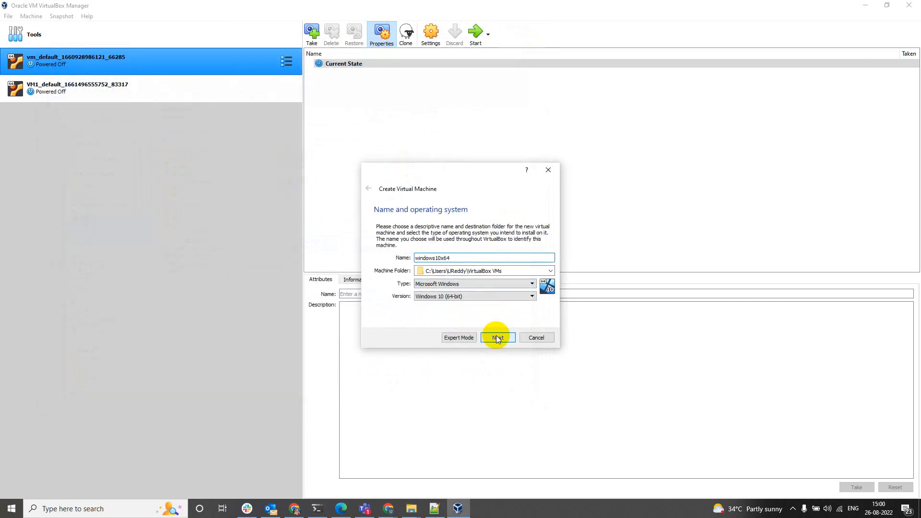
click(497, 337)
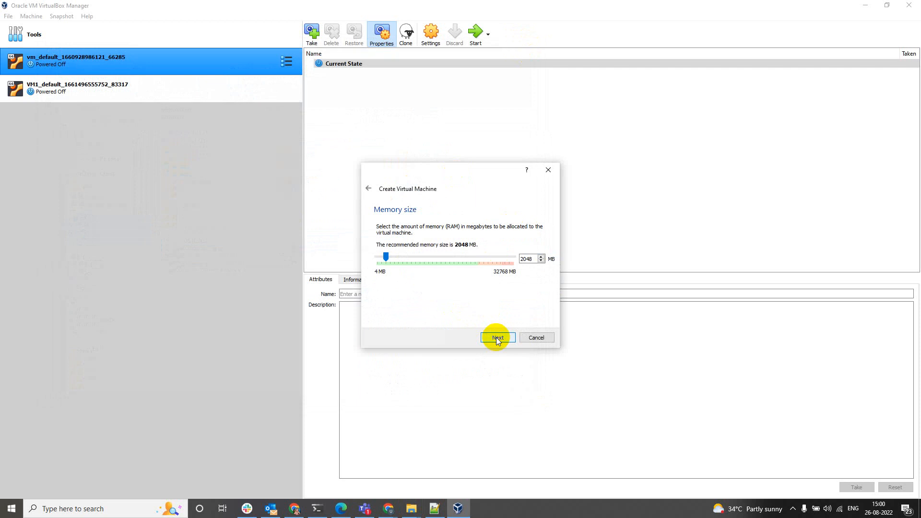
Set the machine's memory to 8192 MB and choose to create a new virtual hard disk.
drag(386, 259, 413, 258)
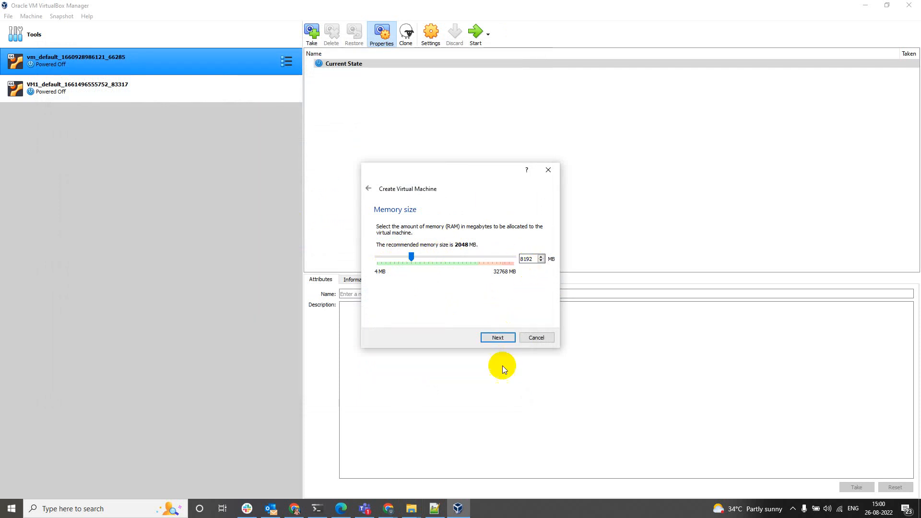
click(497, 338)
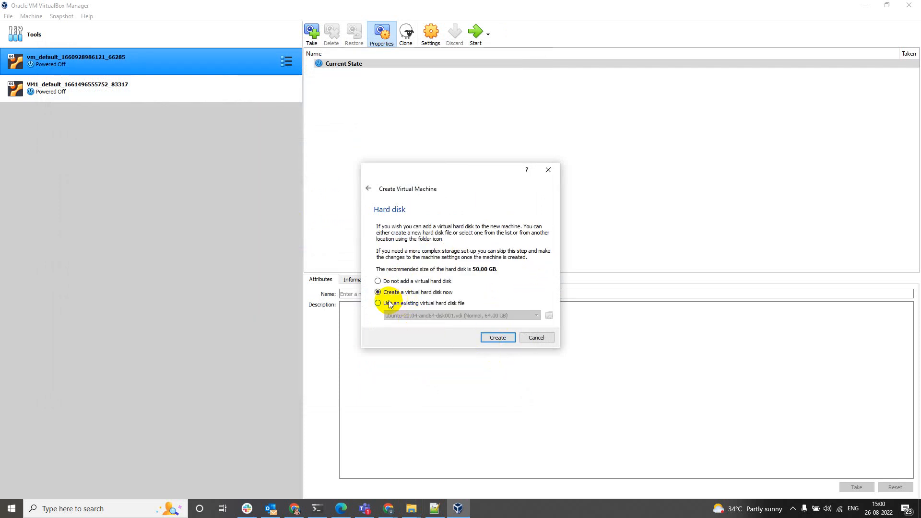
click(503, 339)
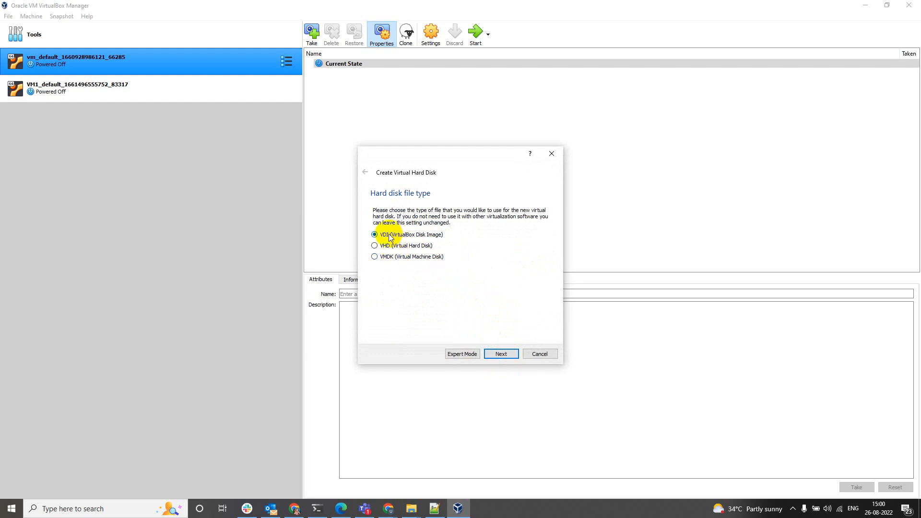
Create a dynamically allocated 126.85 GB VDI disk to complete windows10x64.
click(501, 355)
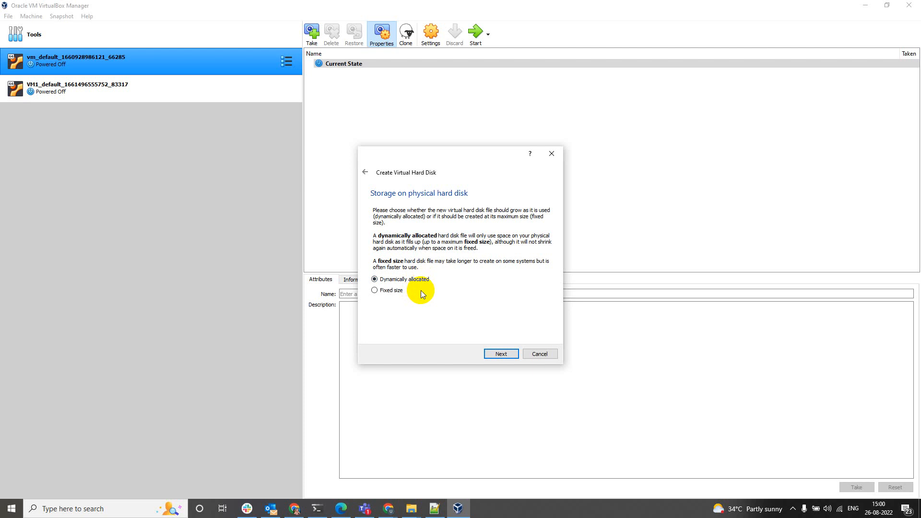
click(501, 353)
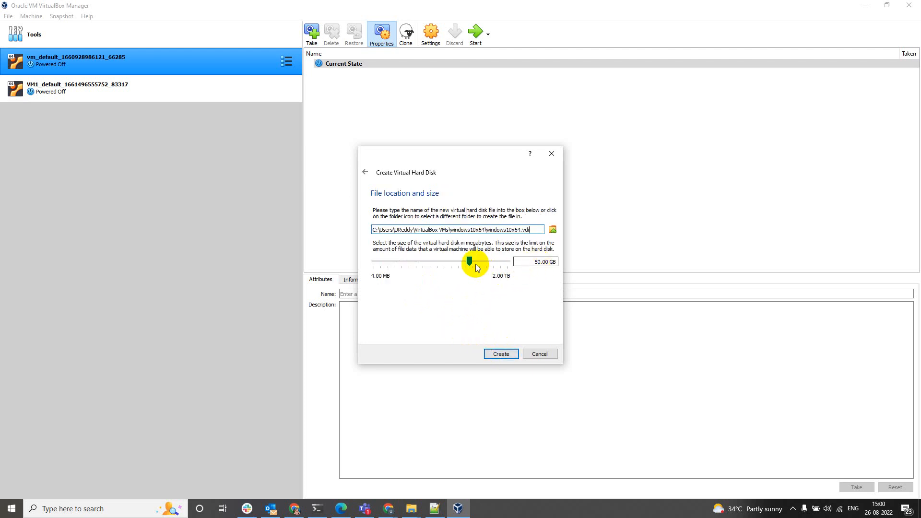
drag(472, 265, 481, 266)
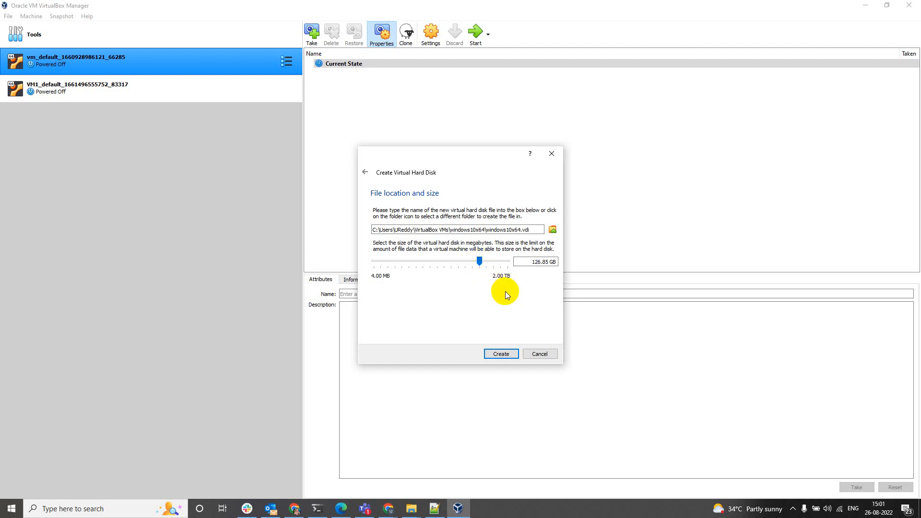
click(502, 355)
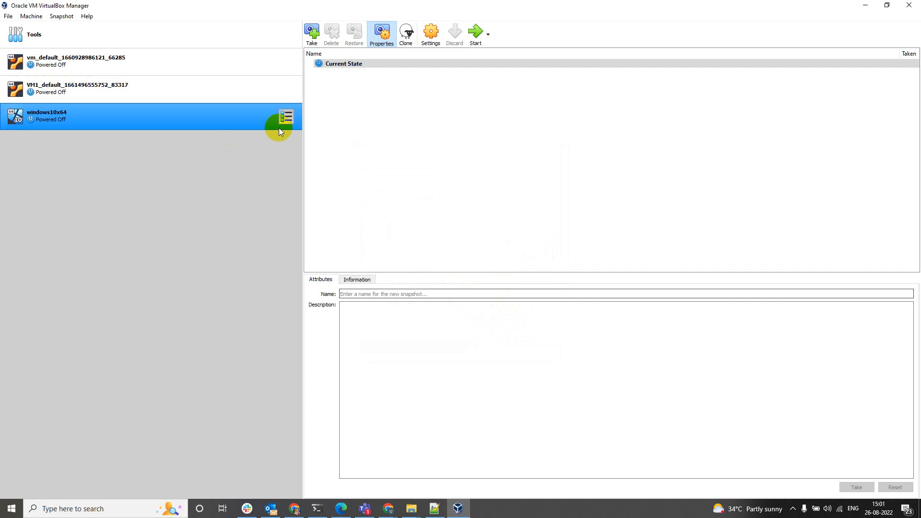
In windows10x64's System settings, give the machine 5 processors.
click(427, 33)
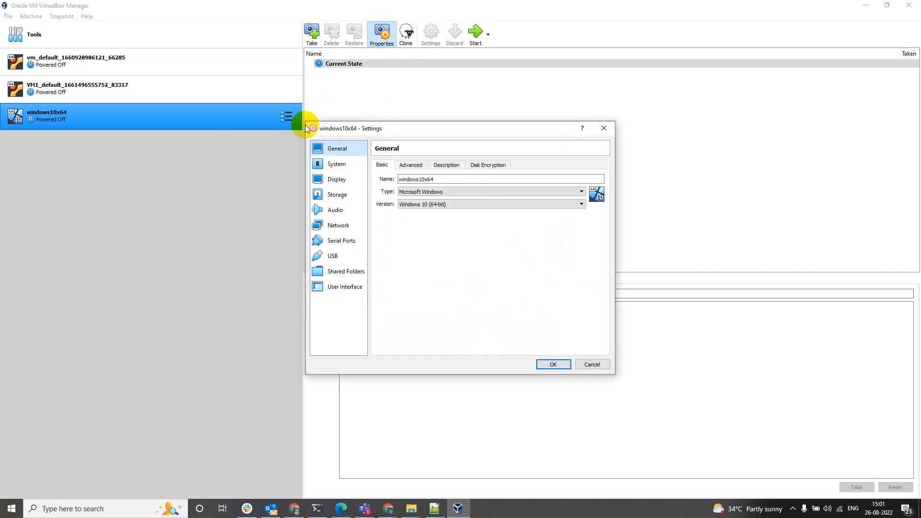
click(336, 165)
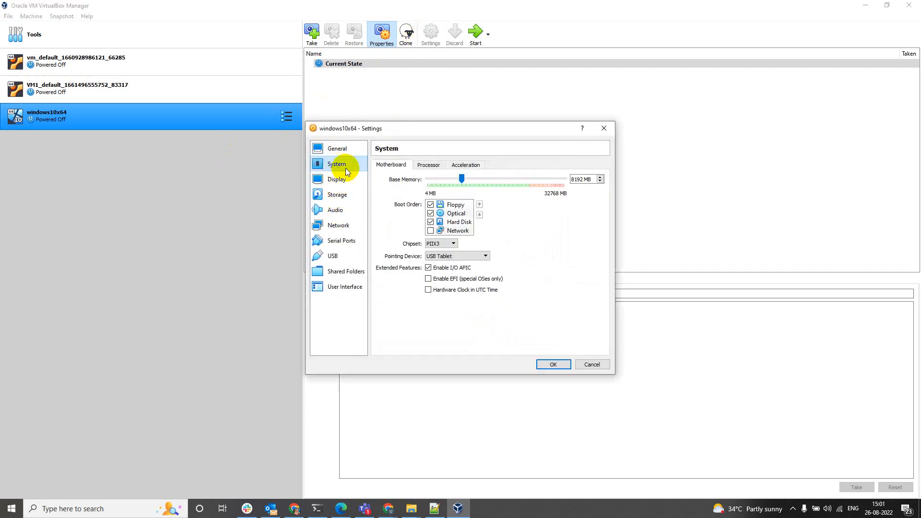
click(427, 166)
drag(427, 180, 477, 182)
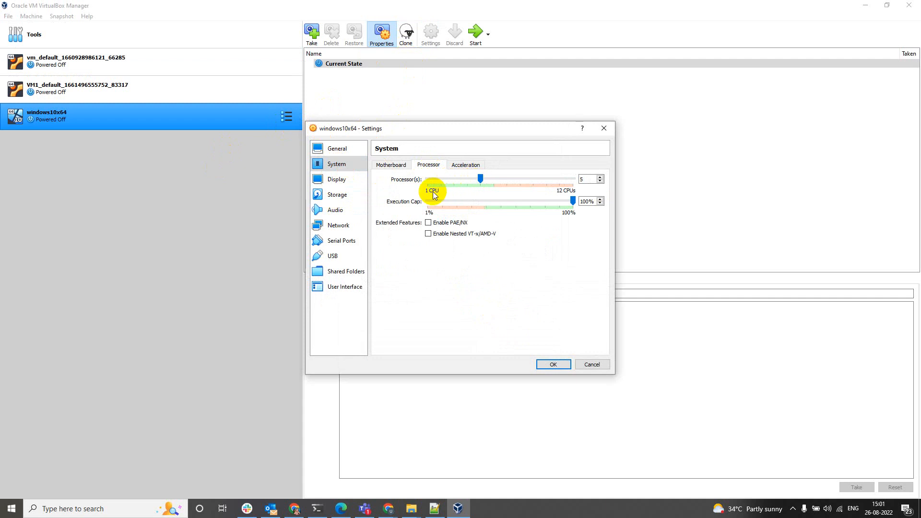
click(465, 165)
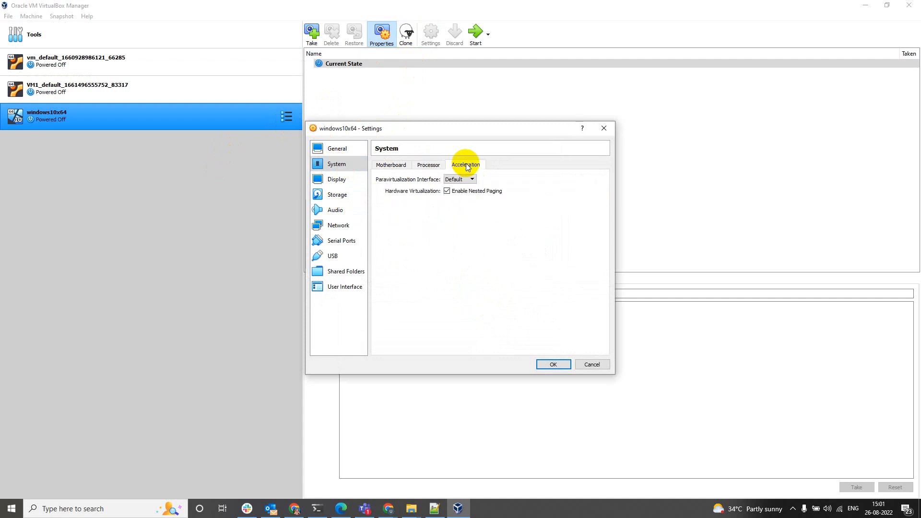
Uncheck Floppy in the Motherboard boot order, leaving Optical then Hard Disk.
click(391, 166)
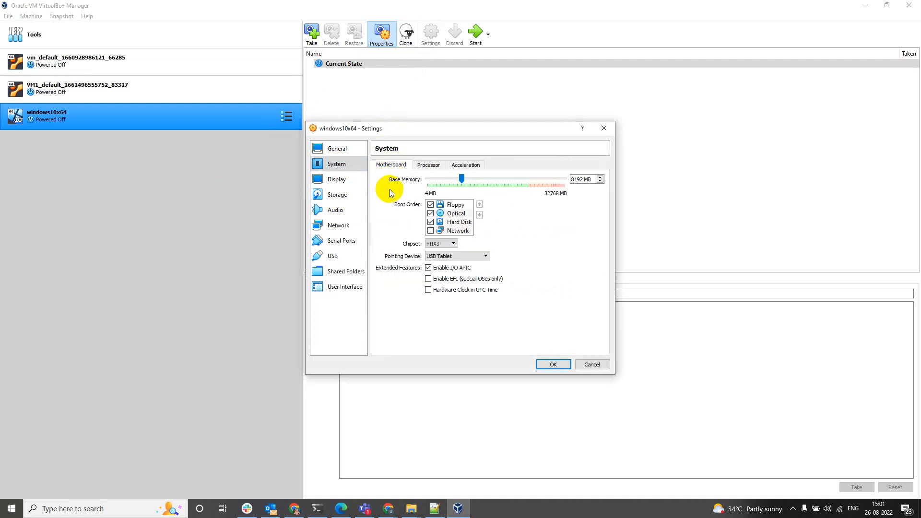
click(430, 206)
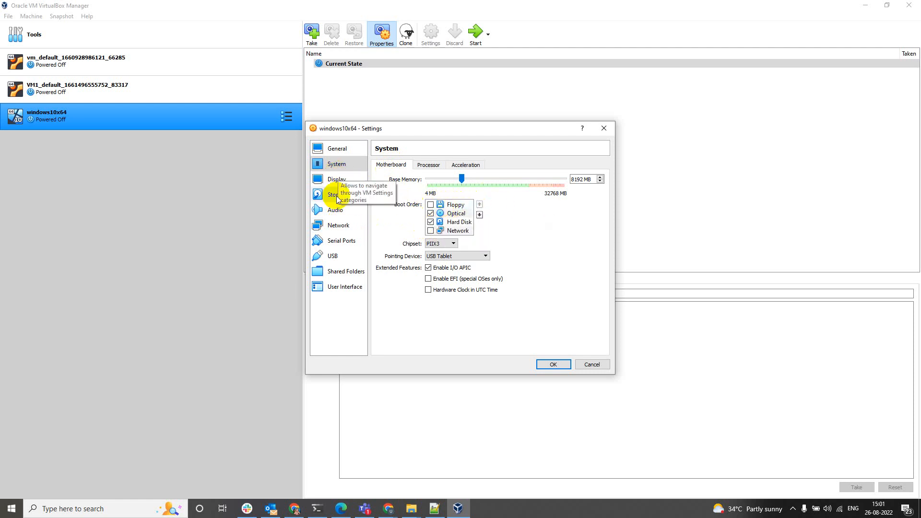
click(336, 151)
click(335, 163)
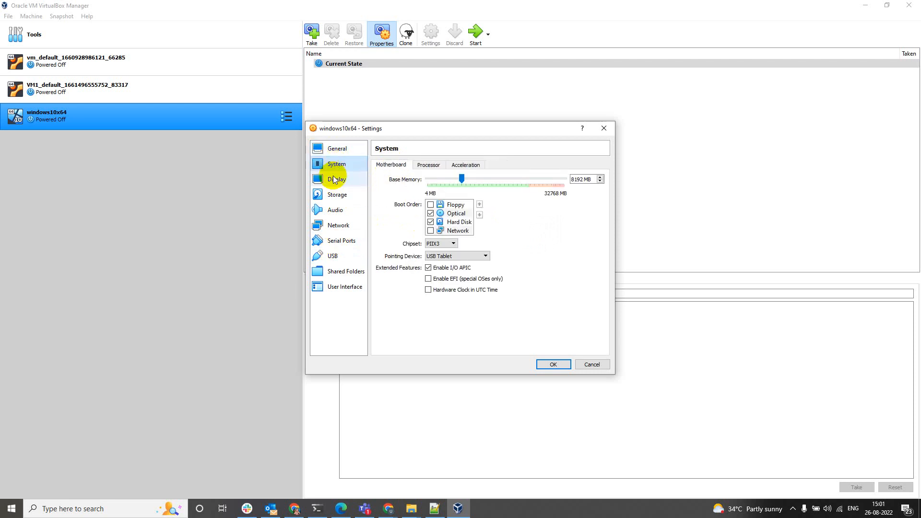
click(334, 179)
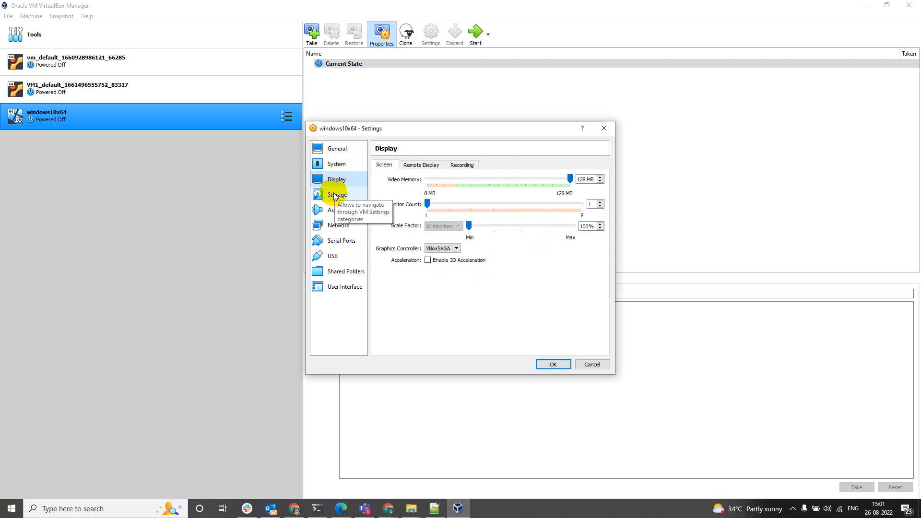
Look over the Storage, Display and Audio pages, ending on Network with Adapter 1 on NAT.
click(335, 194)
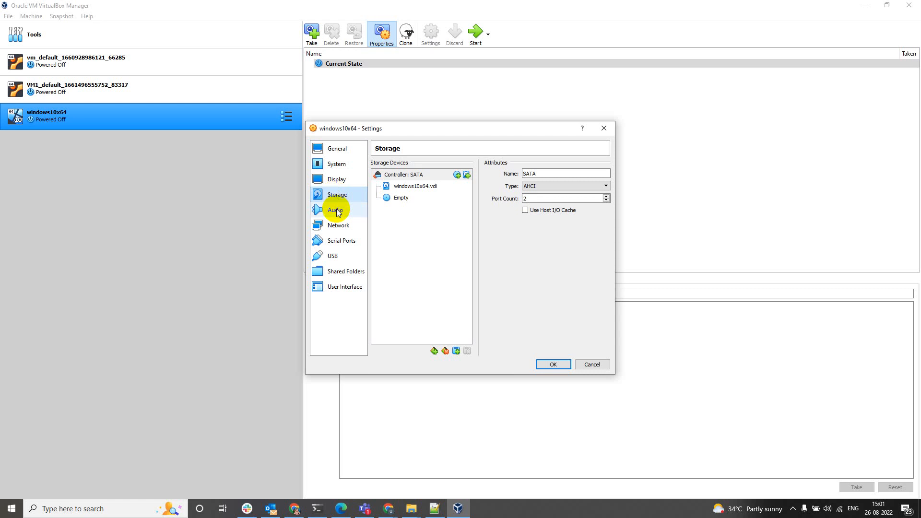
click(336, 180)
click(458, 165)
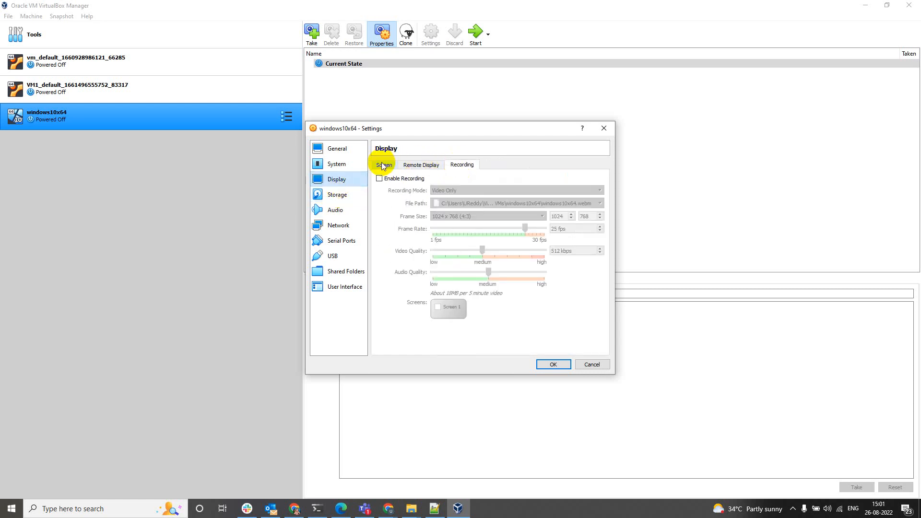
click(384, 165)
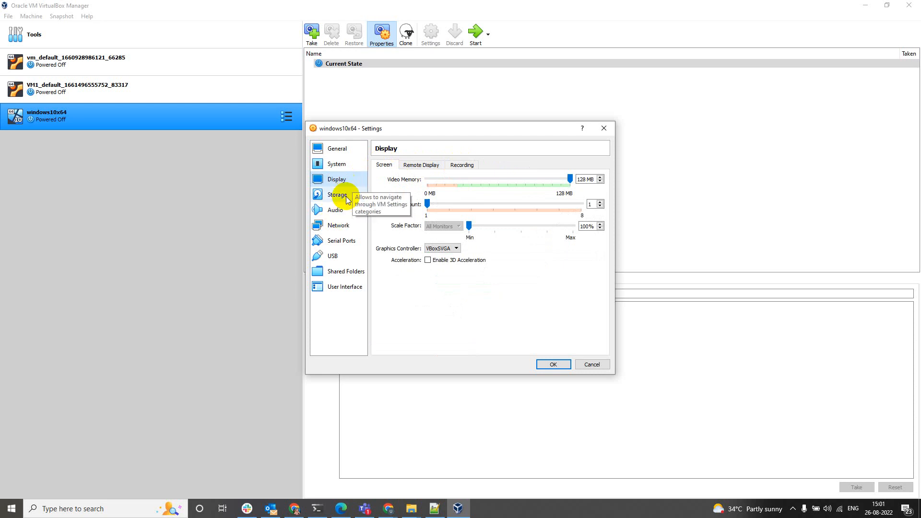
click(336, 210)
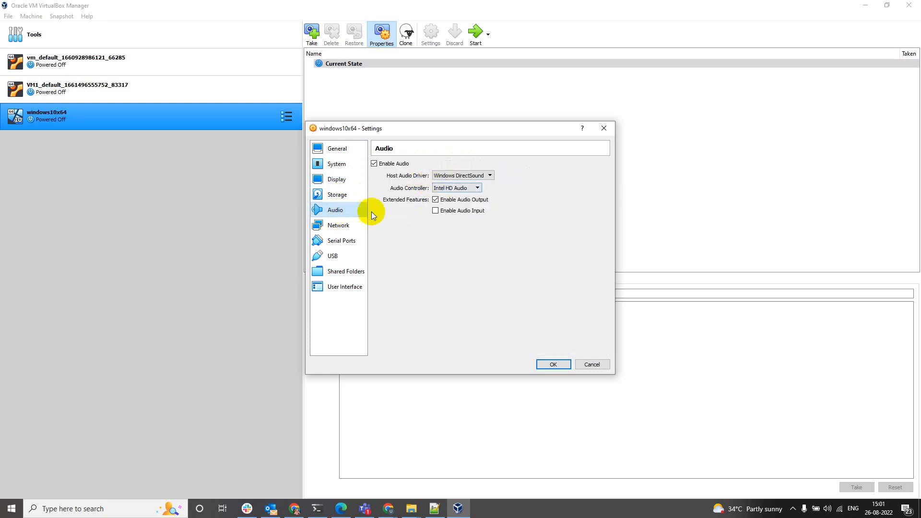
click(336, 225)
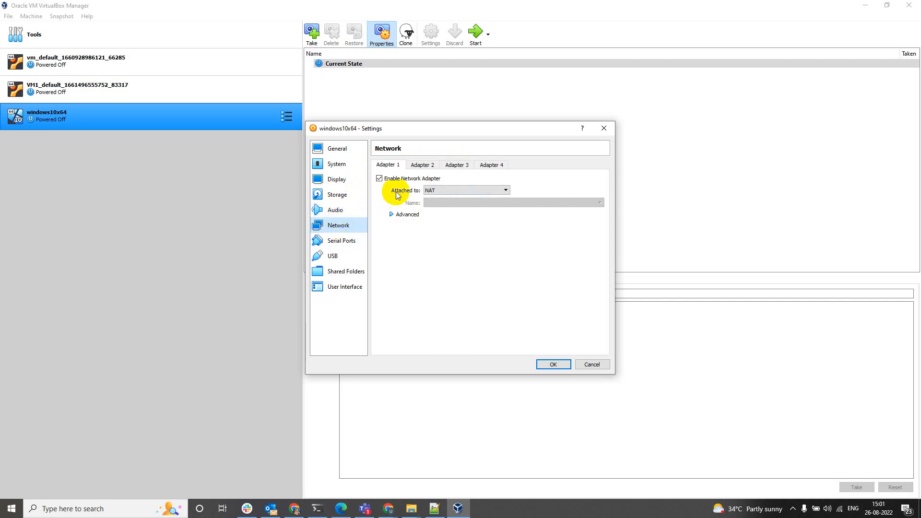
Enable Adapter 2 as a Host-only Adapter on Host-Only Ethernet Adapter #2 with a Promiscuous Mode policy.
click(406, 214)
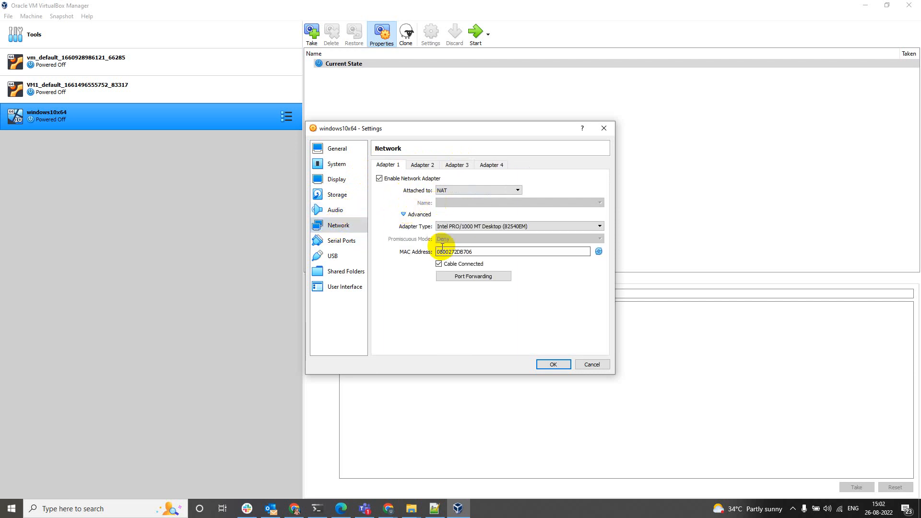
click(422, 165)
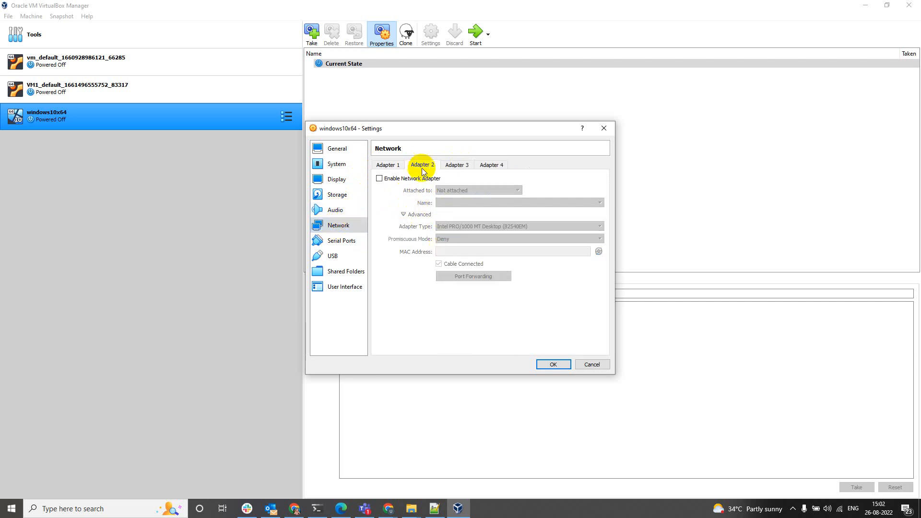
click(379, 178)
click(459, 191)
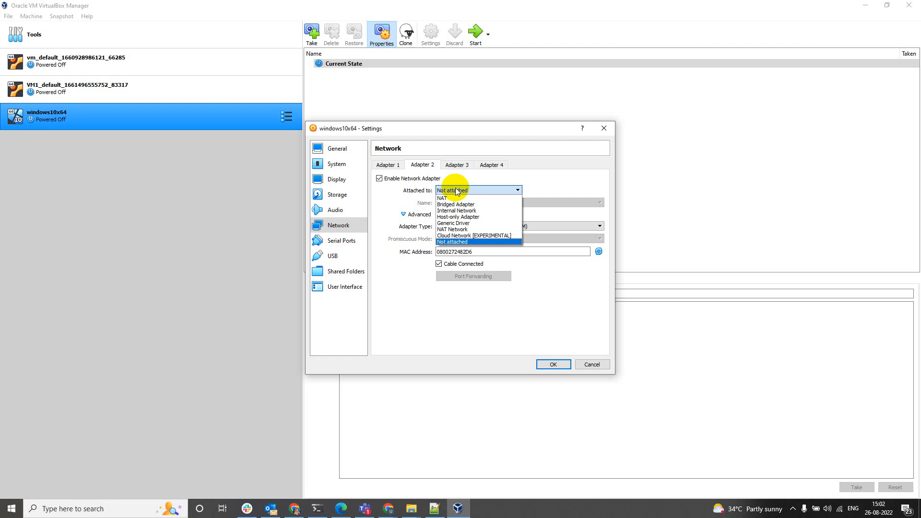
click(456, 217)
click(441, 239)
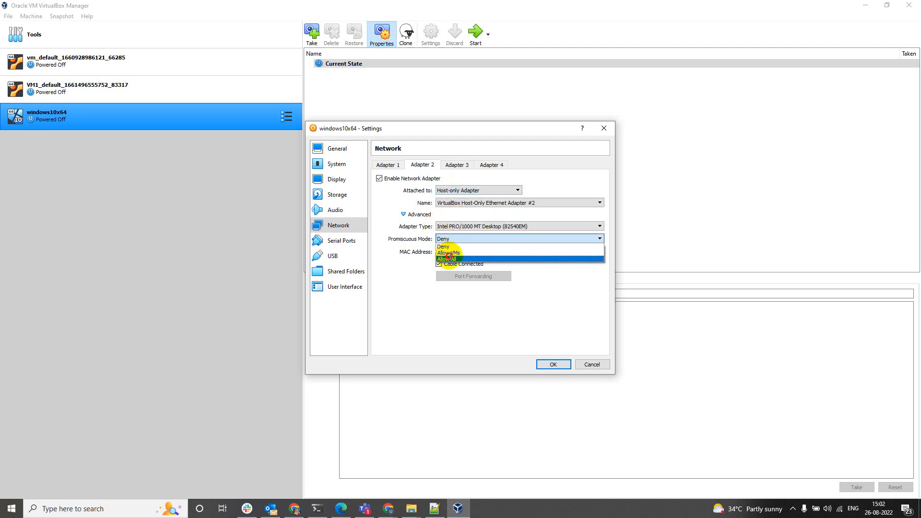
click(445, 259)
click(384, 166)
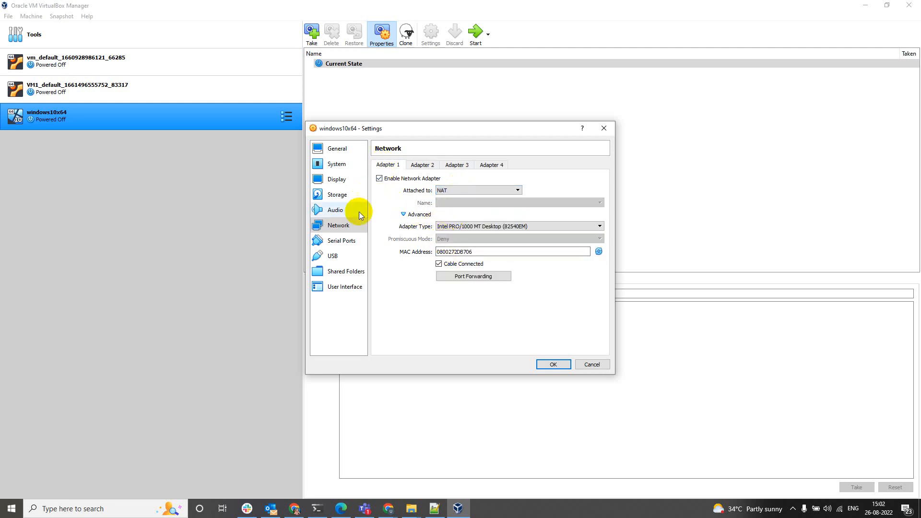
click(342, 241)
Look over the USB, Shared Folders, User Interface and Storage pages, inspecting windows10x64.vdi.
click(336, 256)
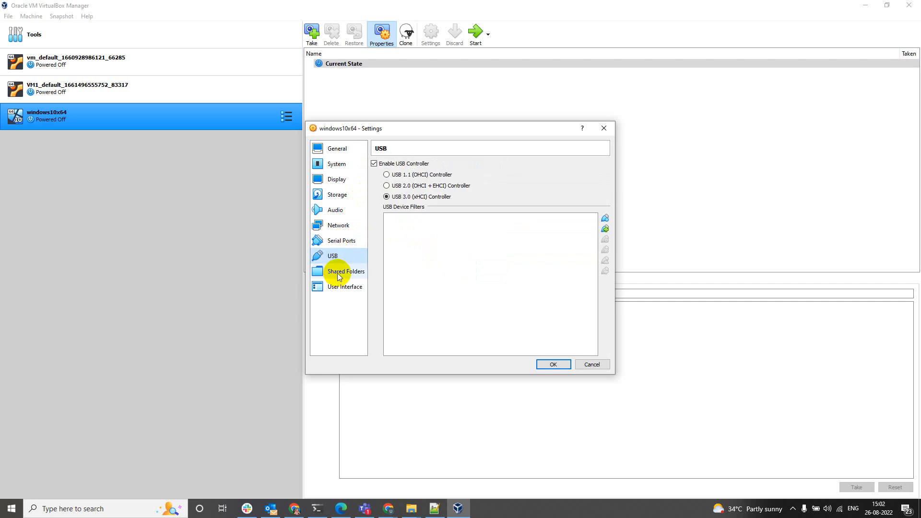
click(338, 275)
click(337, 288)
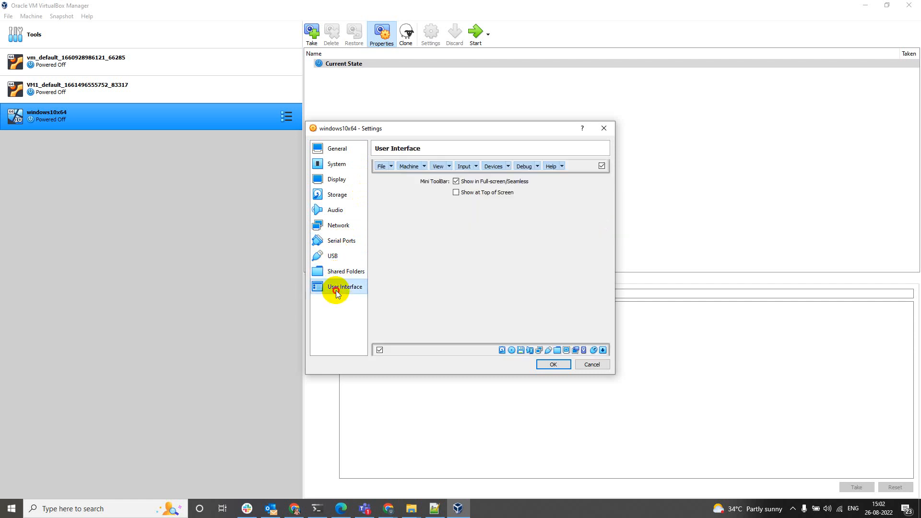
click(338, 197)
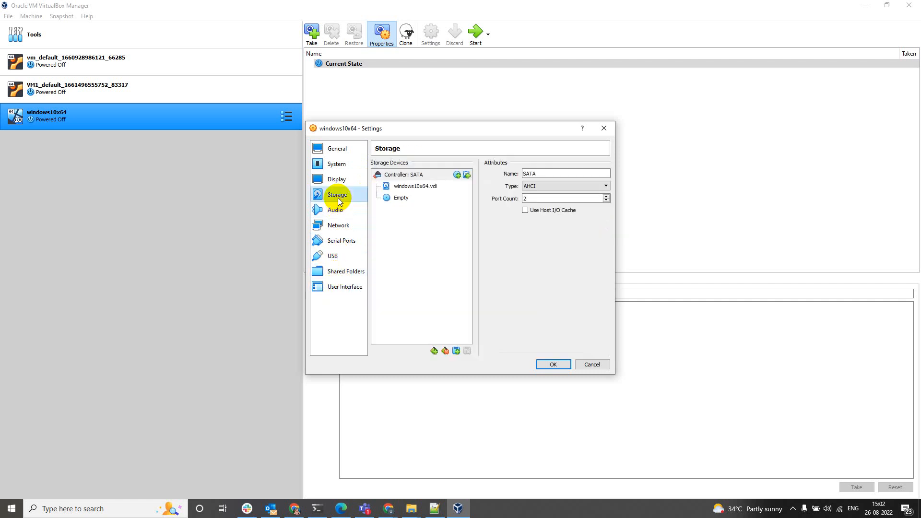
click(403, 185)
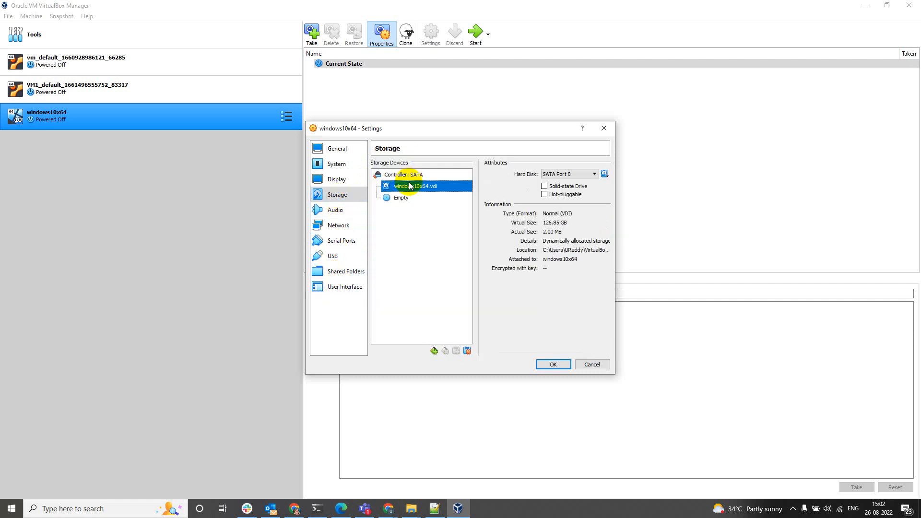
Revisit the Display, Network, System and Storage pages, finishing on General.
click(344, 180)
click(337, 226)
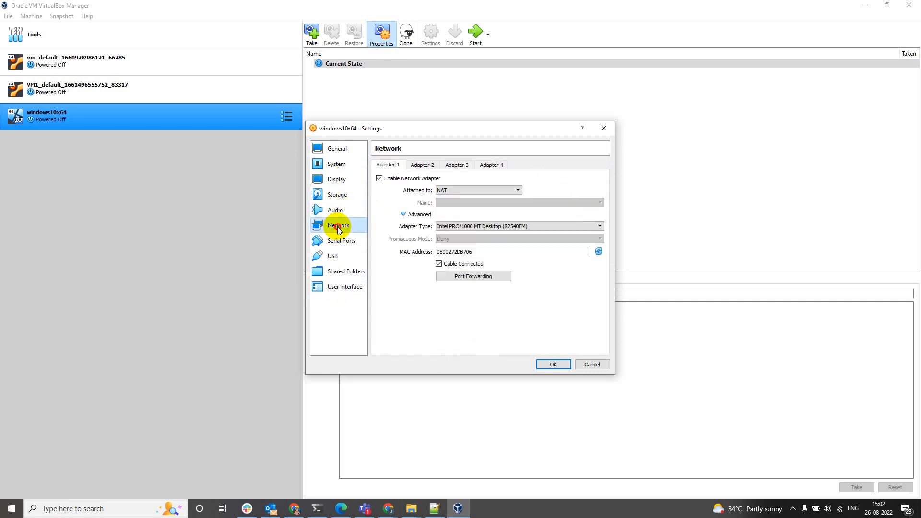
click(336, 166)
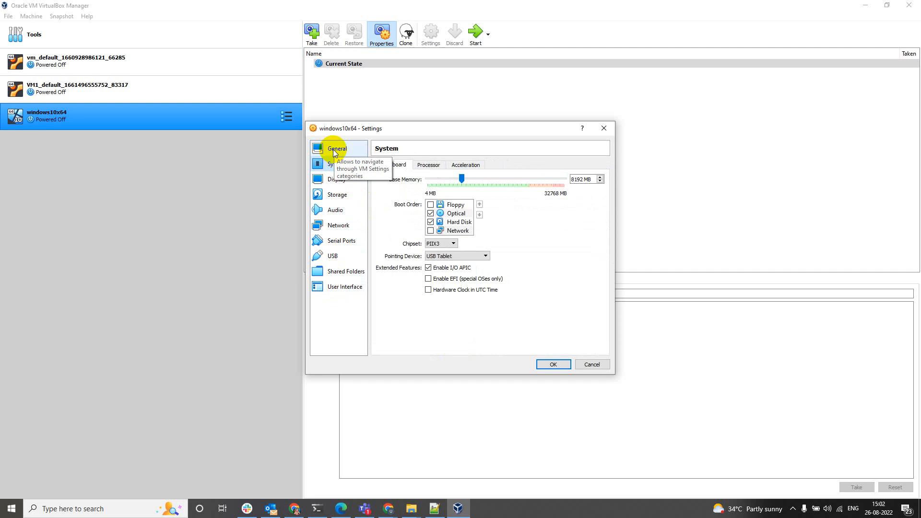
click(334, 149)
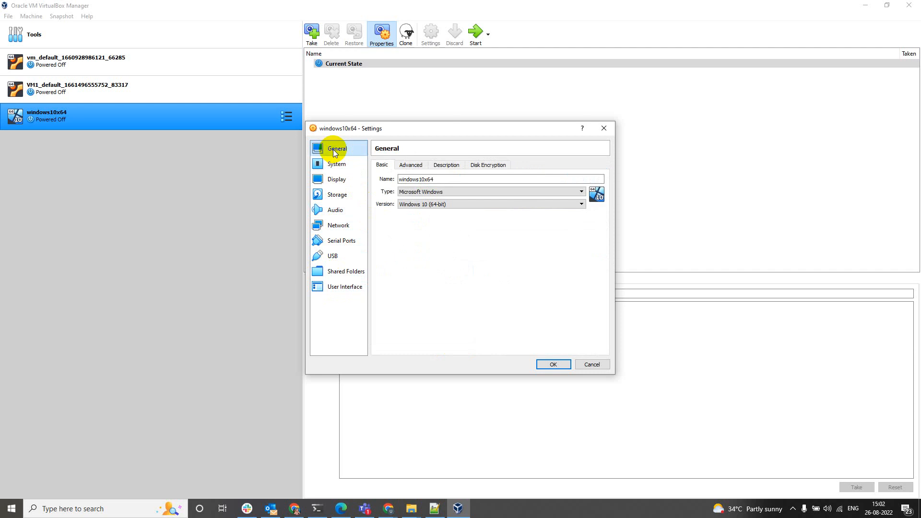
click(345, 199)
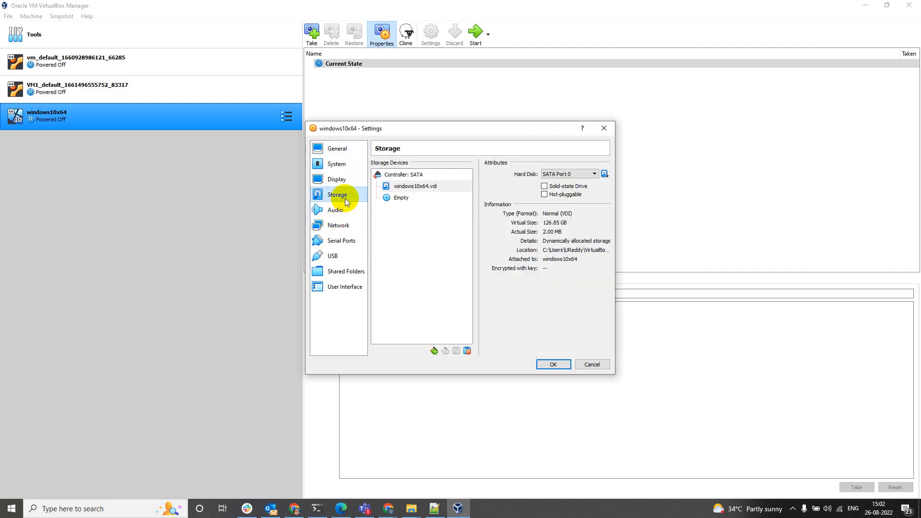
click(336, 150)
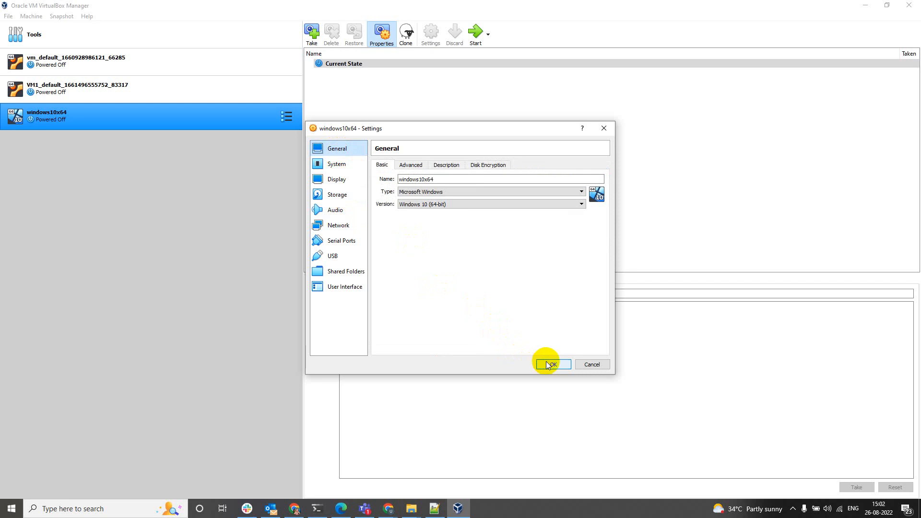
Load Windows 10 x64.iso into the empty optical drive by pasting its path, then save with OK.
click(337, 194)
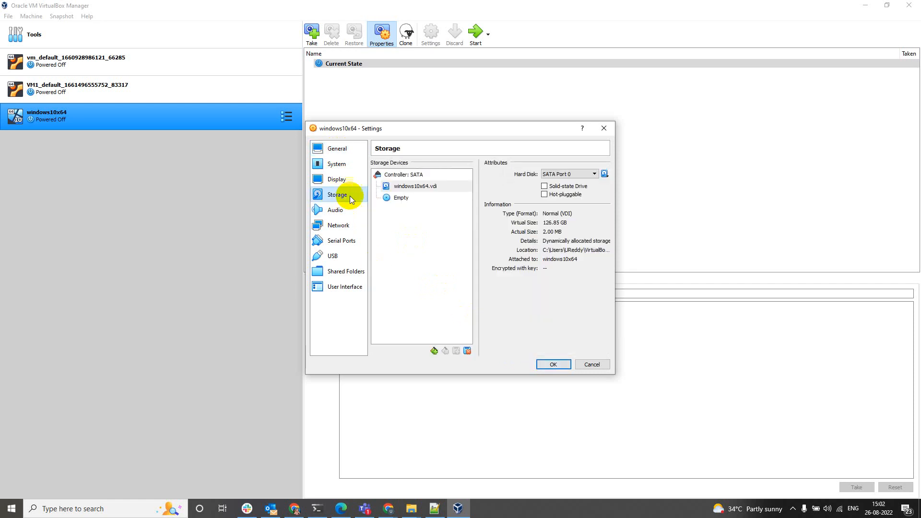
click(402, 199)
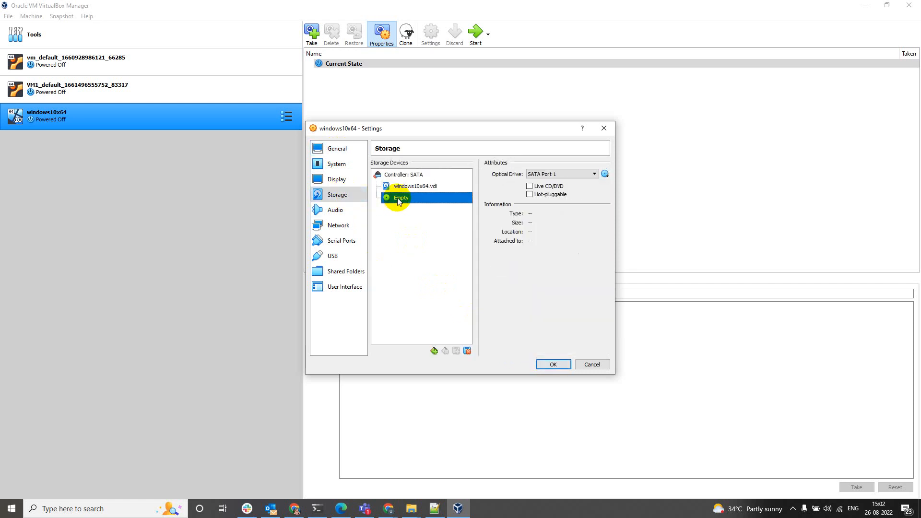
click(606, 173)
click(624, 196)
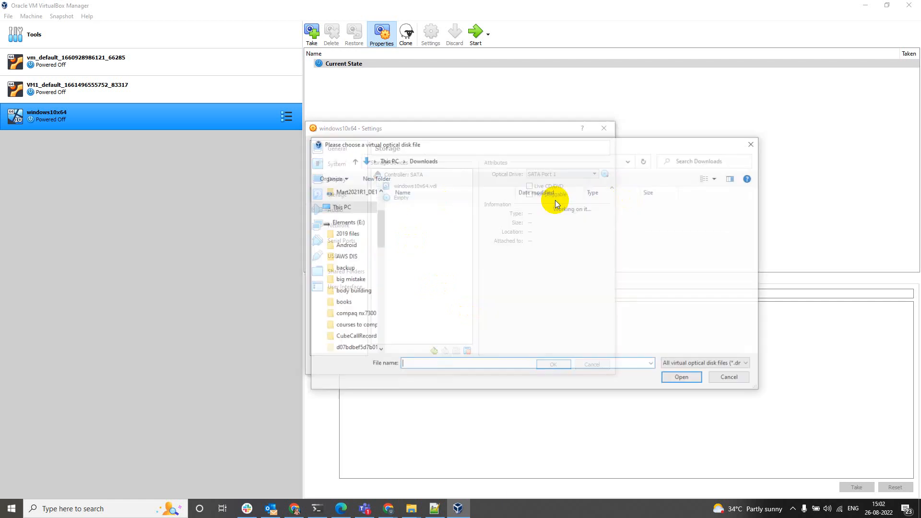
text(D:\ISO images\Windows 10 x64.iso)
click(699, 378)
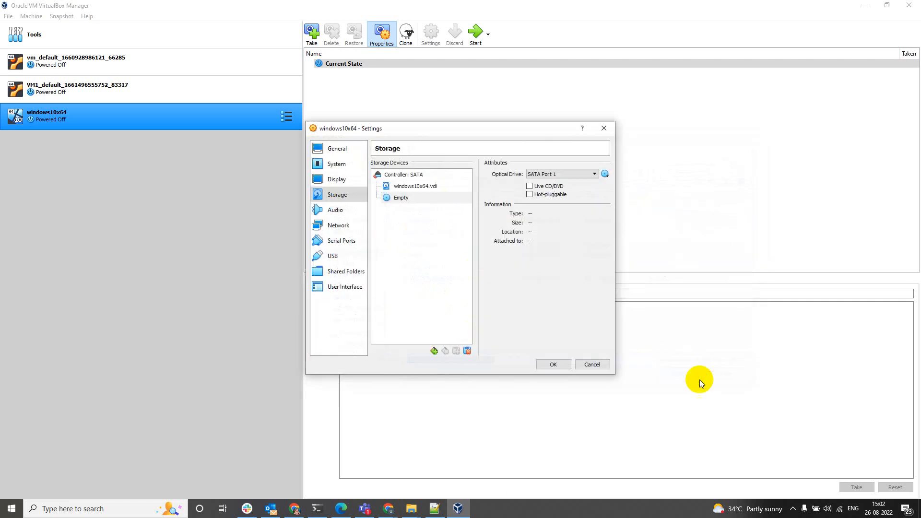
click(554, 365)
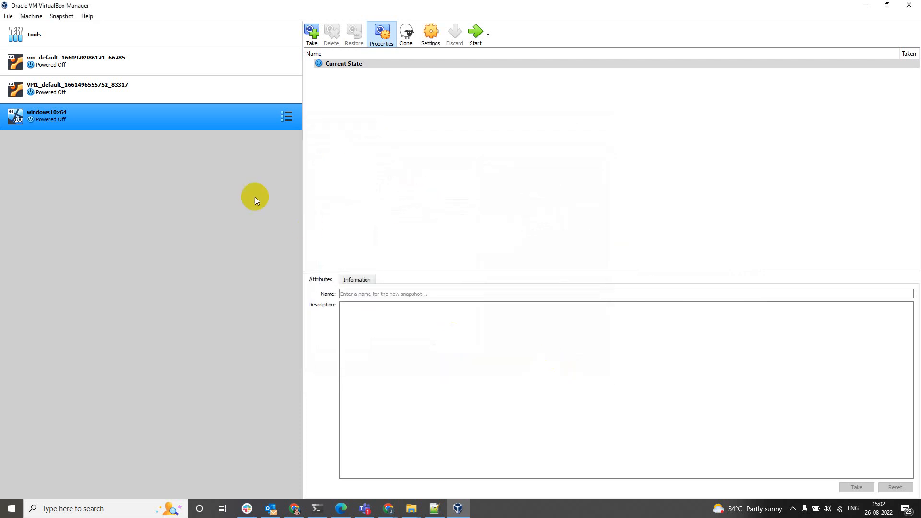
Start windows10x64 and move its window up-left while it boots to Windows Setup.
click(475, 33)
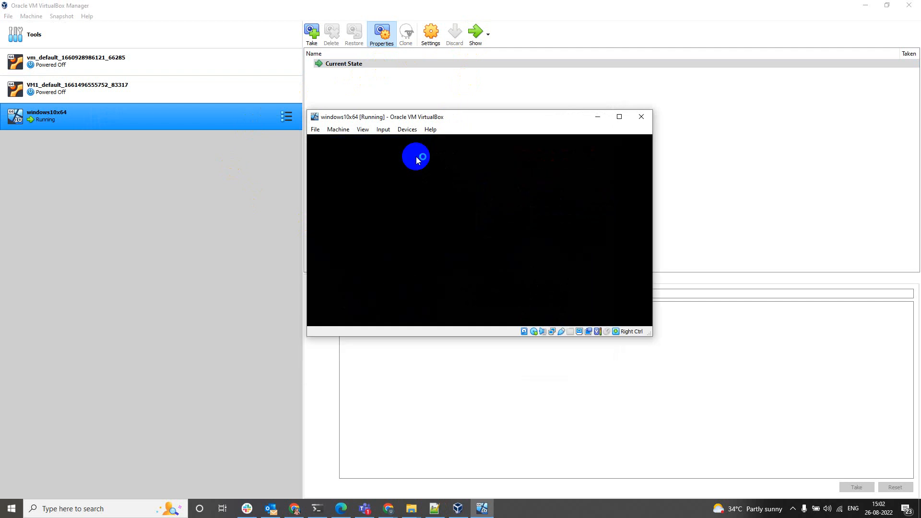
drag(453, 110, 413, 68)
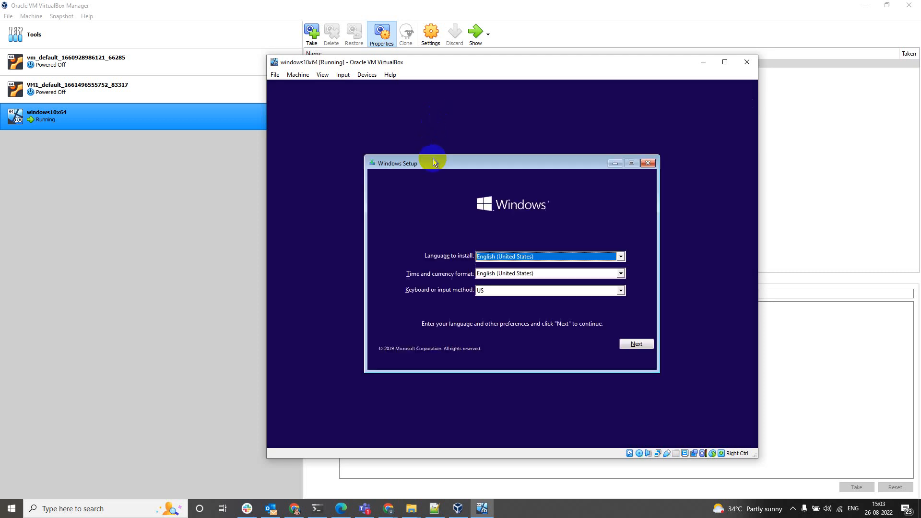
Start Windows Setup without a product key, choose Windows 10 Pro and accept the license terms.
click(633, 343)
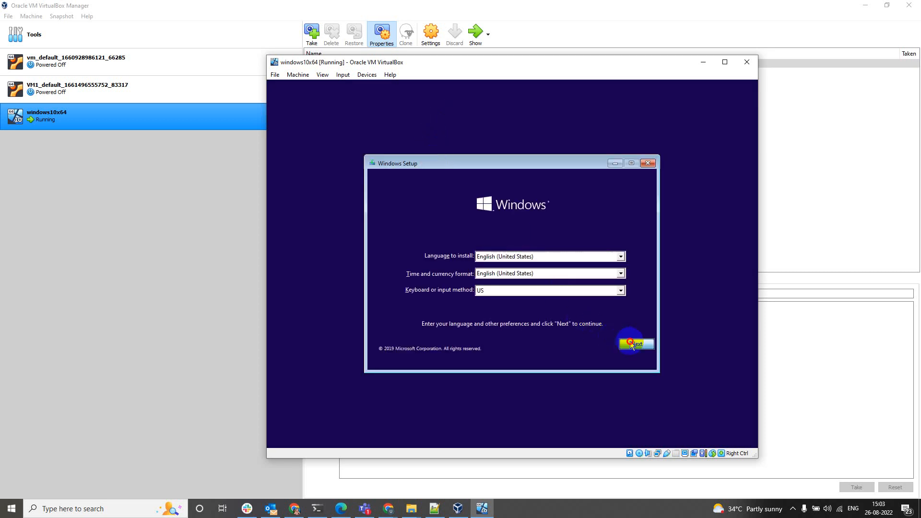
click(519, 269)
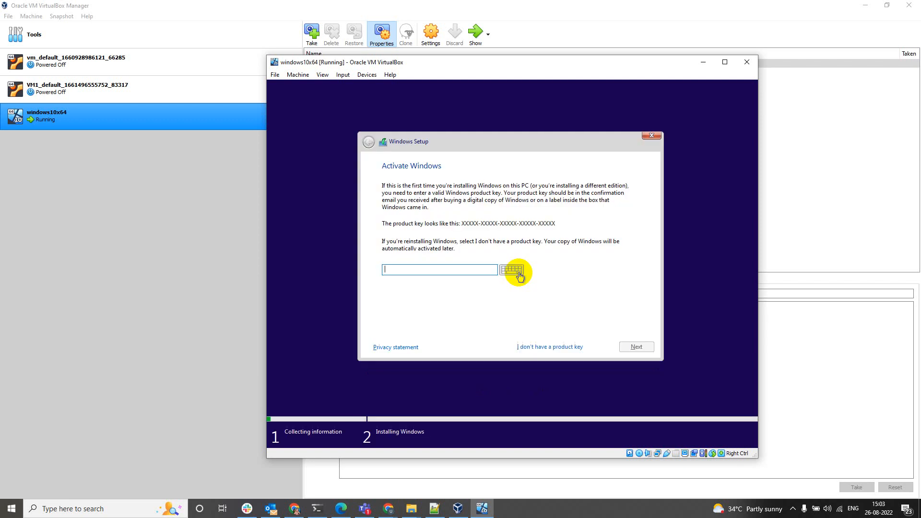
click(534, 346)
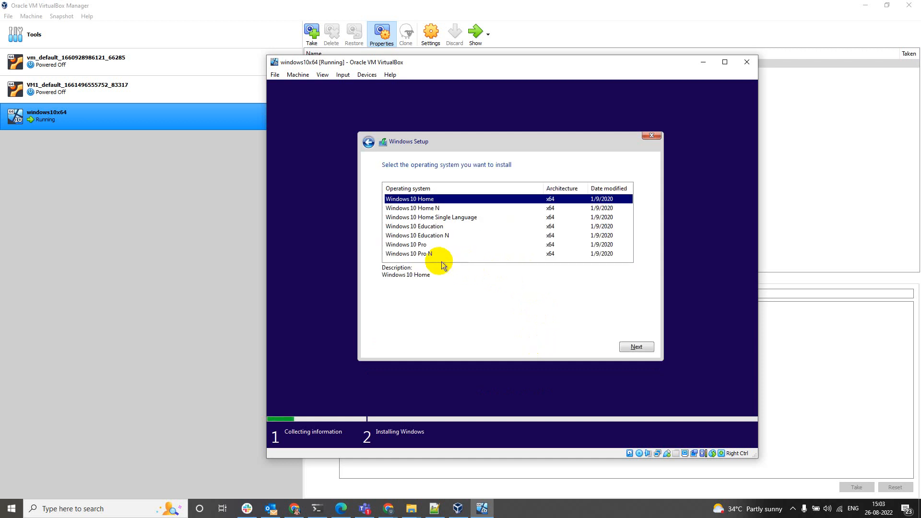
click(419, 244)
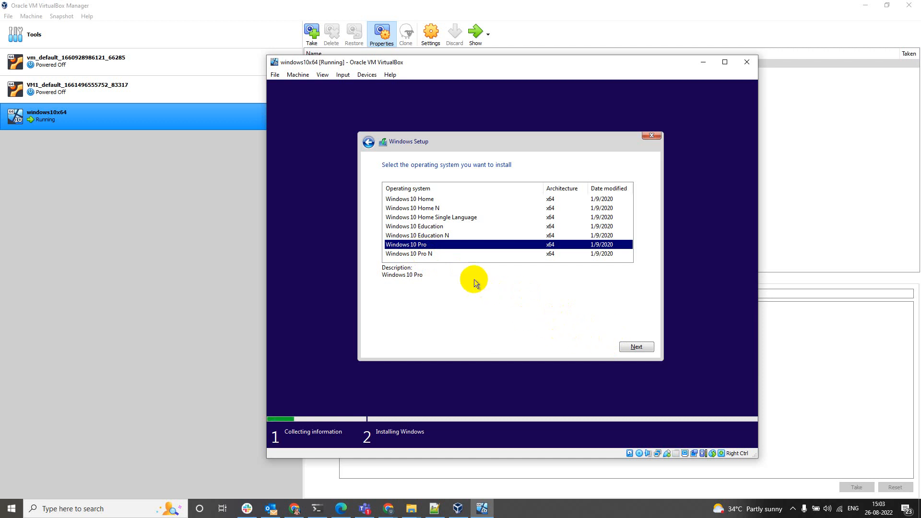
click(636, 348)
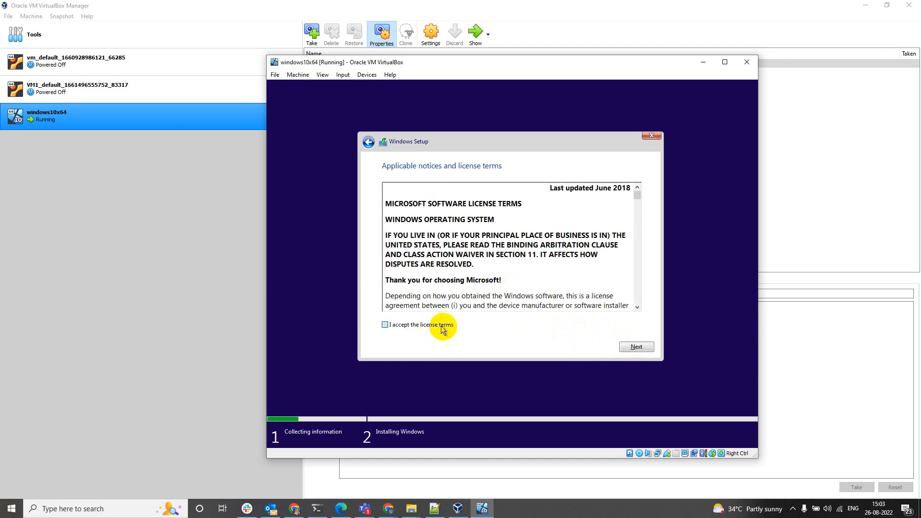
click(442, 326)
click(633, 347)
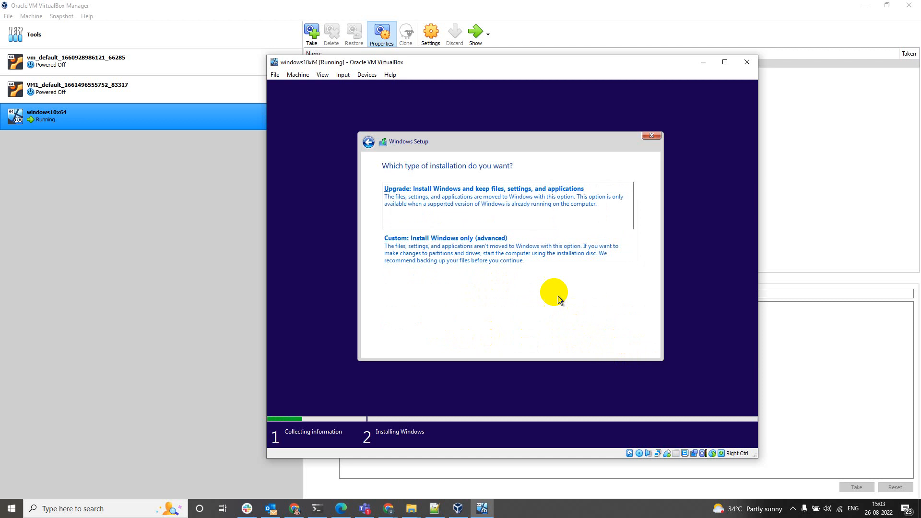
click(552, 250)
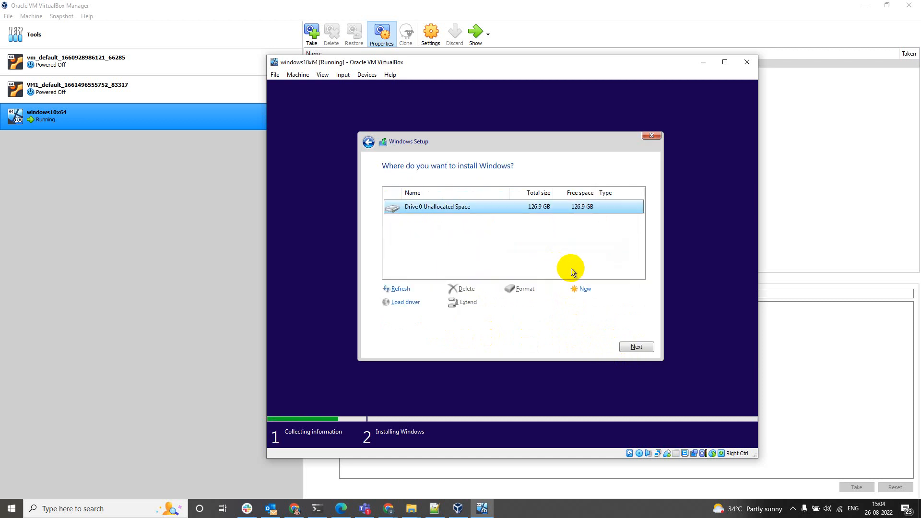
Install Windows onto Drive 0's 126.9 GB unallocated space.
click(630, 341)
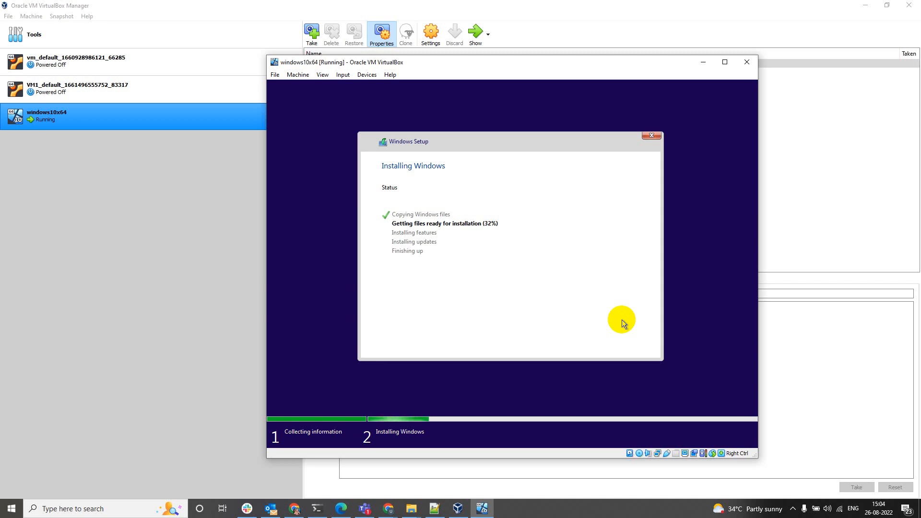
Confirm United States as region and US keyboard layout, skipping a second layout.
click(638, 515)
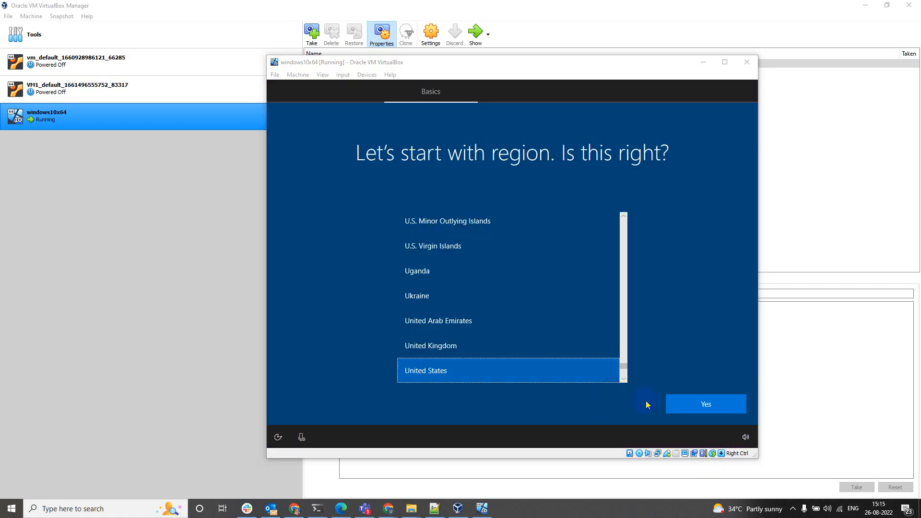
click(678, 405)
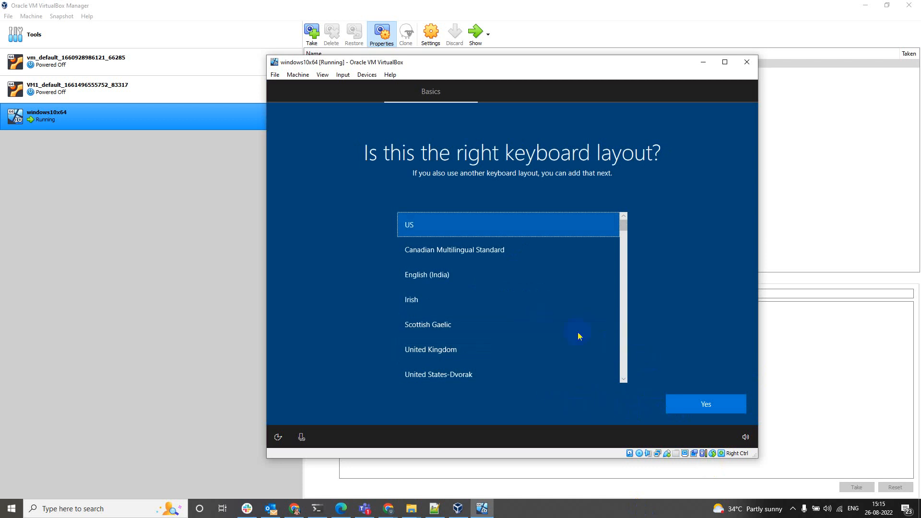
click(677, 404)
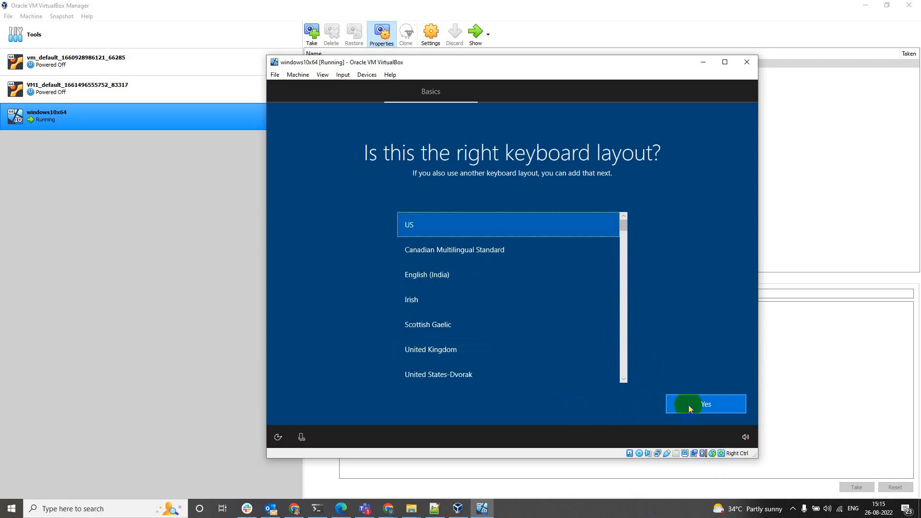
click(734, 410)
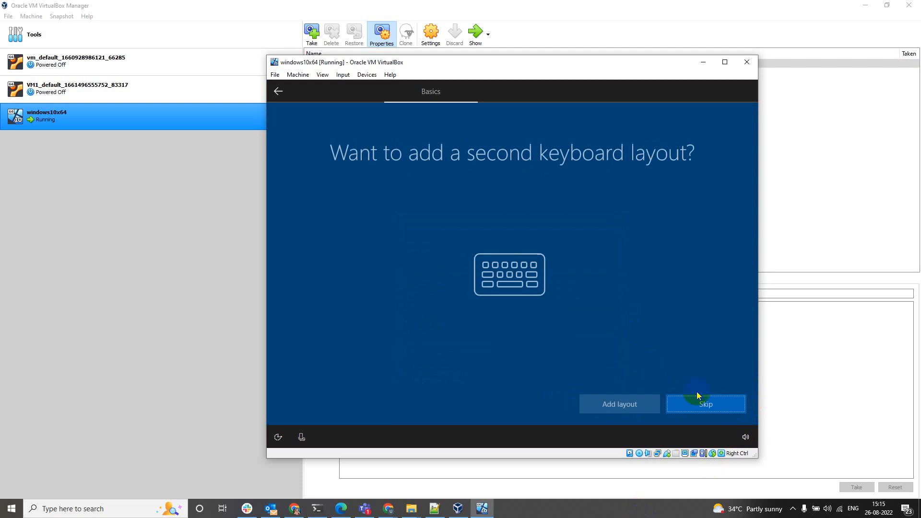
click(698, 401)
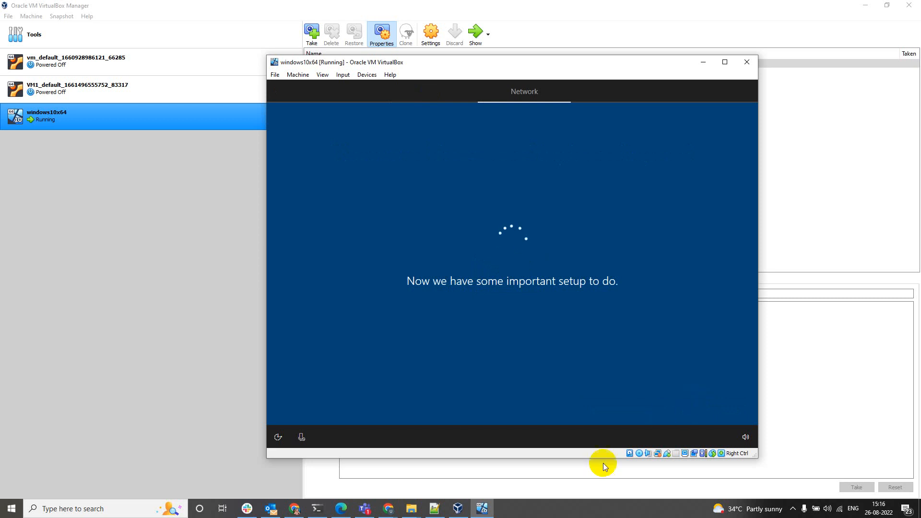
click(569, 510)
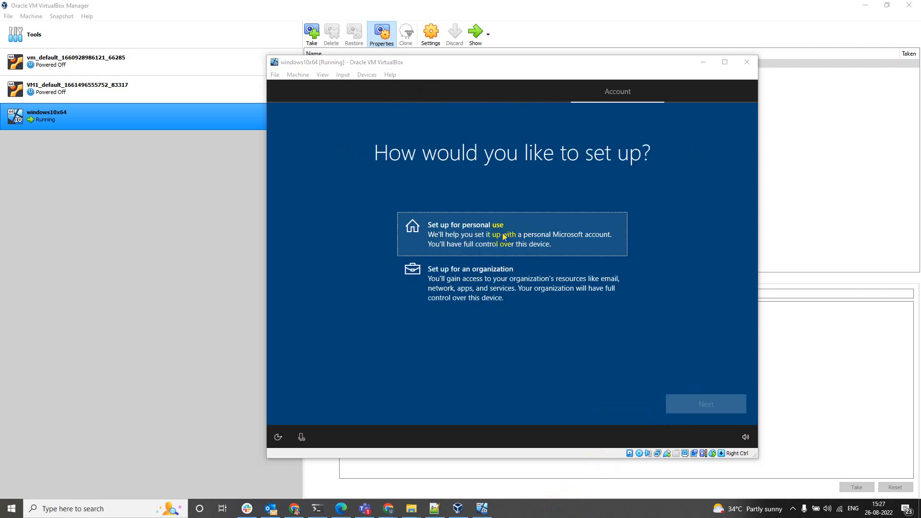
Choose personal use, then an offline account with the limited experience.
click(552, 238)
click(713, 406)
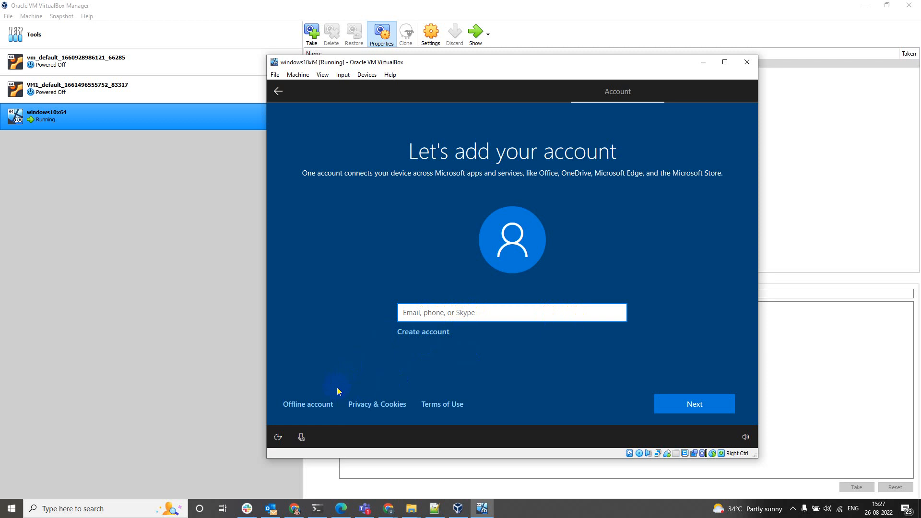
click(312, 405)
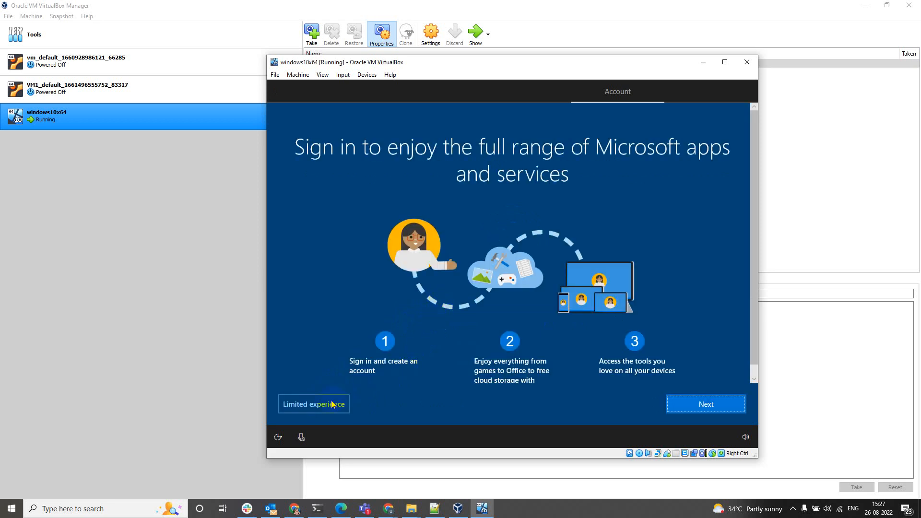
click(332, 404)
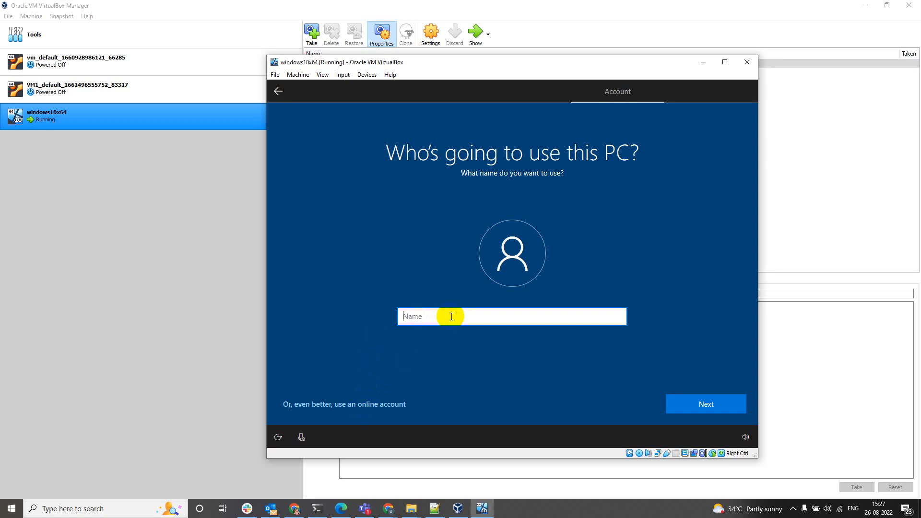
Enter the local account's user name, then type and confirm its password.
text(adminuser)
click(672, 404)
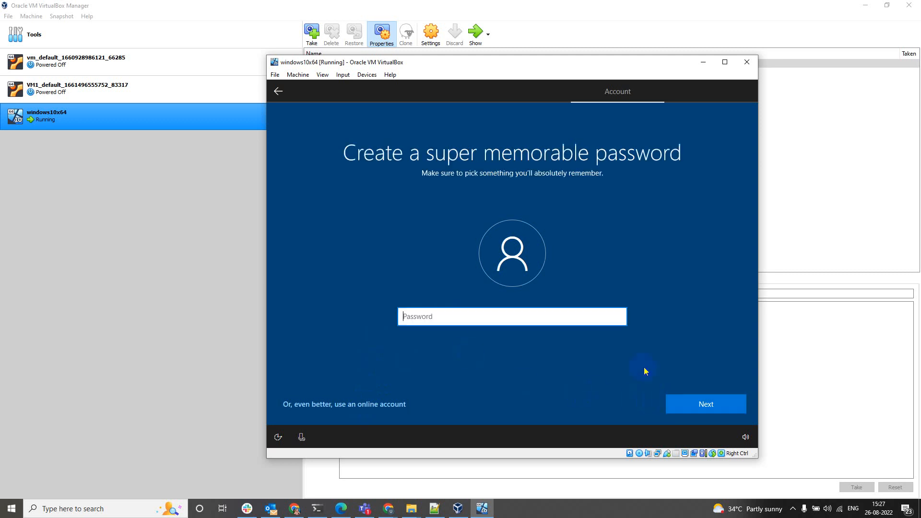
text(*************)
click(694, 402)
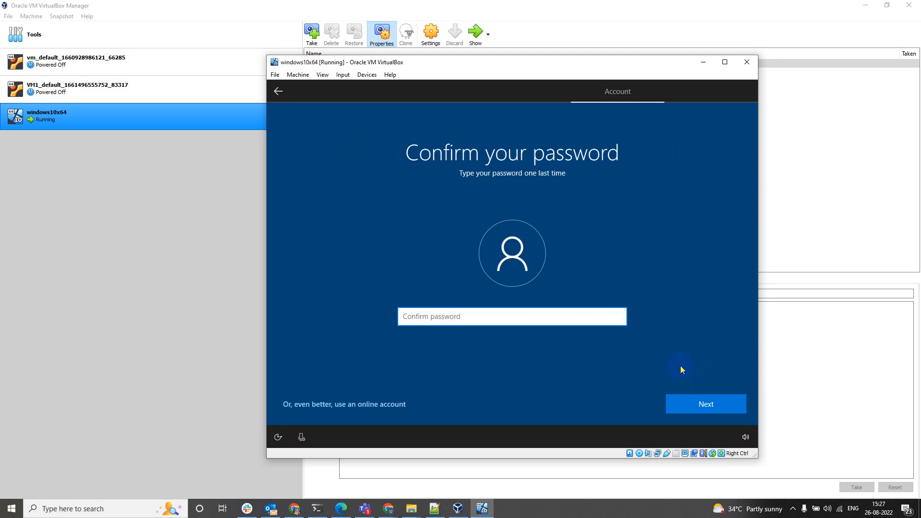
text(************)
key(Return)
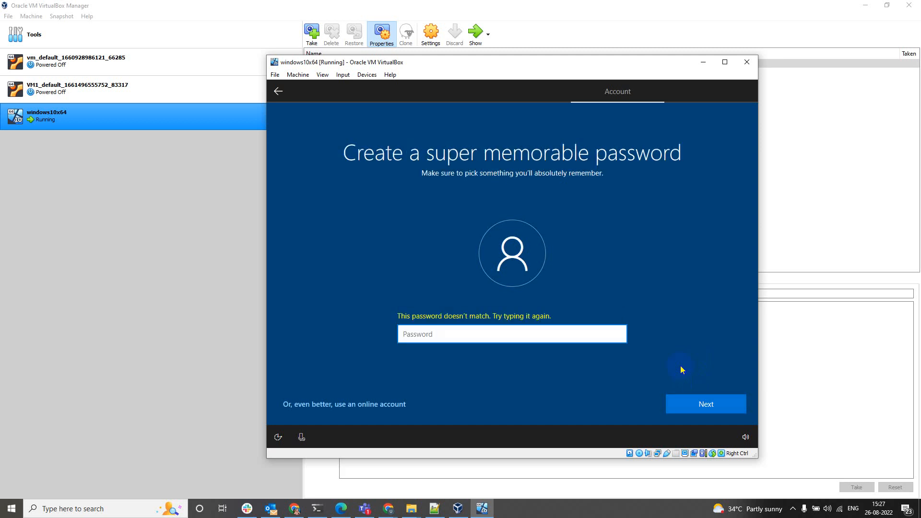
text(************)
key(Return)
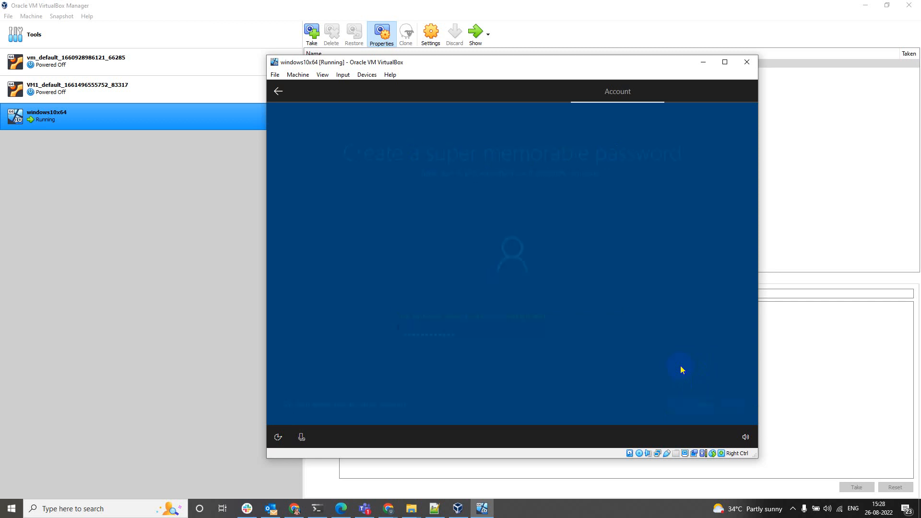
text(*)
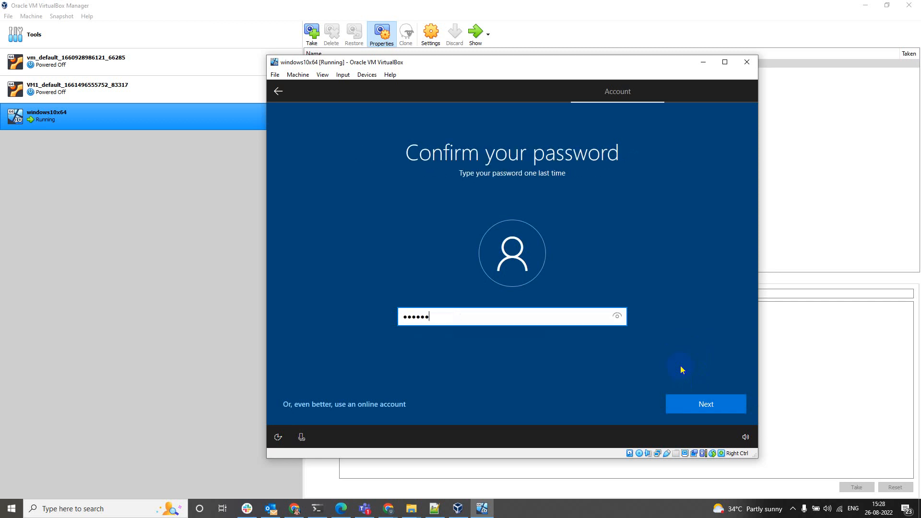
key(Return)
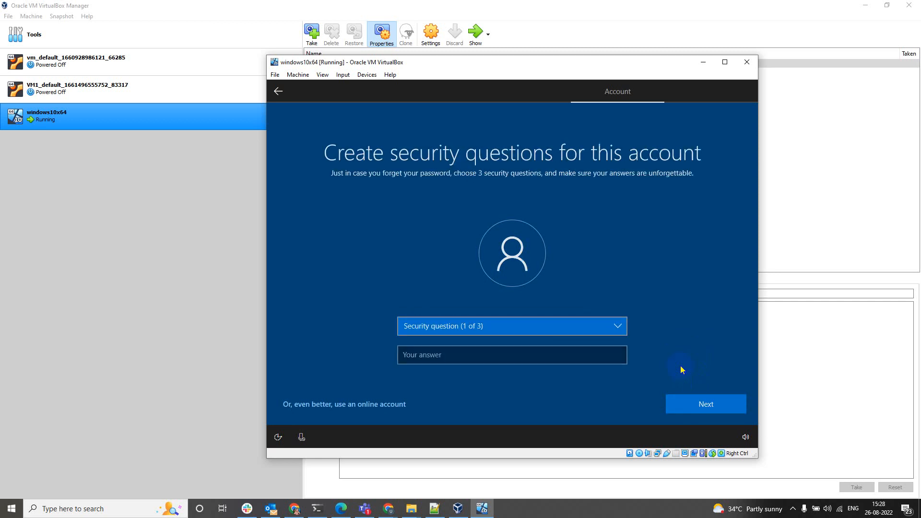
Choose the birth-city security question and enter its answer.
click(615, 335)
click(594, 350)
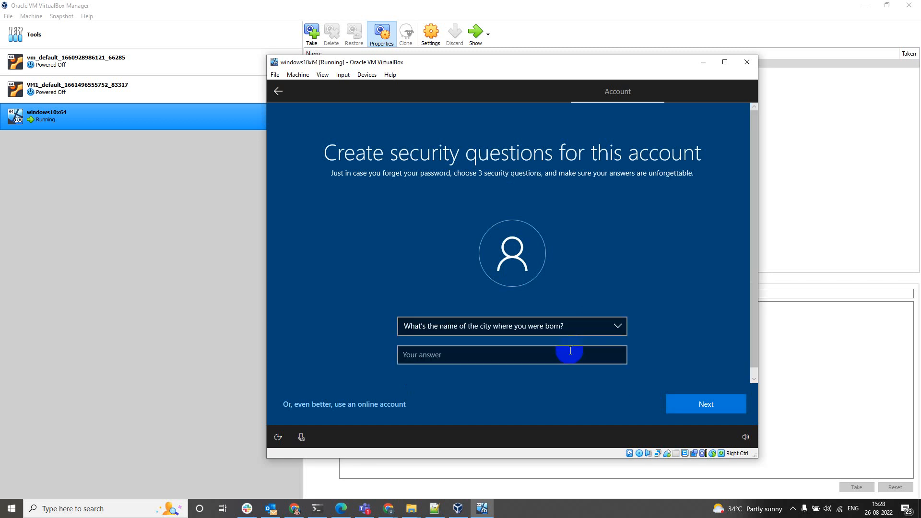
click(570, 351)
text(f)
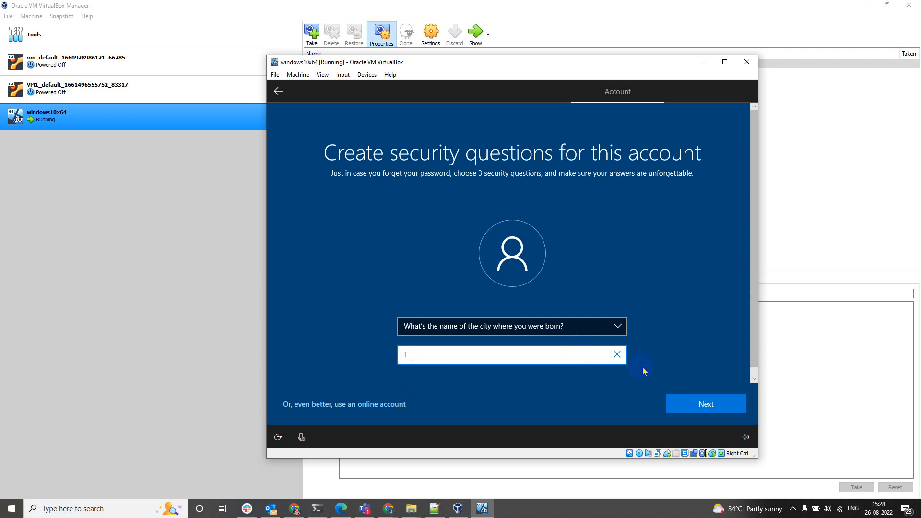
click(686, 406)
Choose the childhood nickname security question and enter its answer.
click(541, 326)
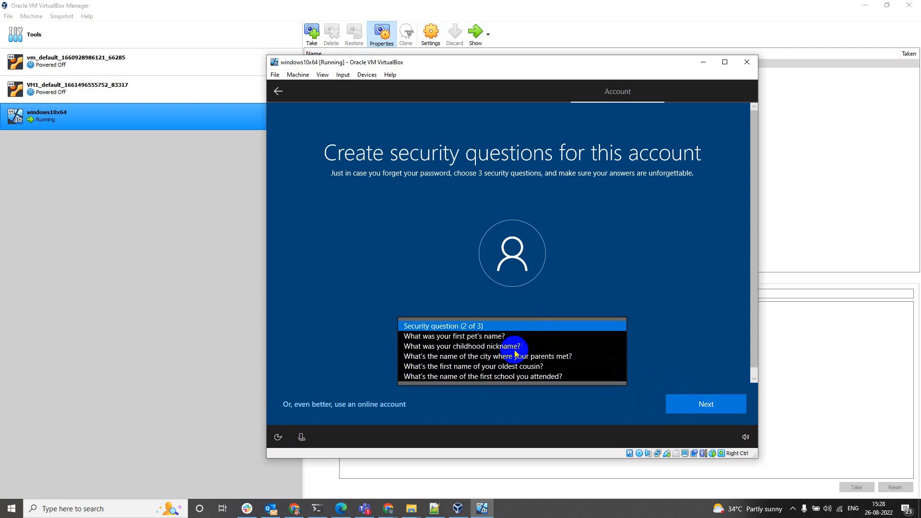
click(519, 346)
click(517, 356)
text(f)
click(681, 404)
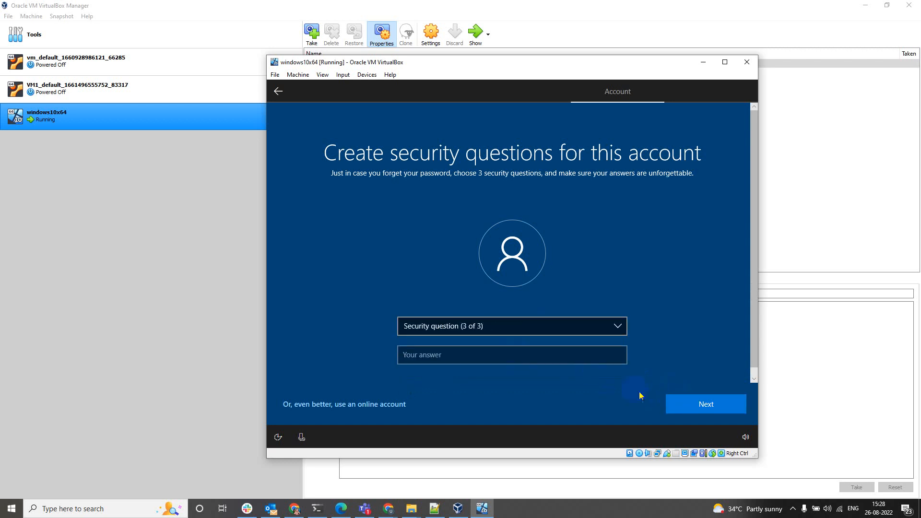
Choose the oldest cousin security question and enter its answer.
click(565, 327)
click(565, 329)
click(559, 326)
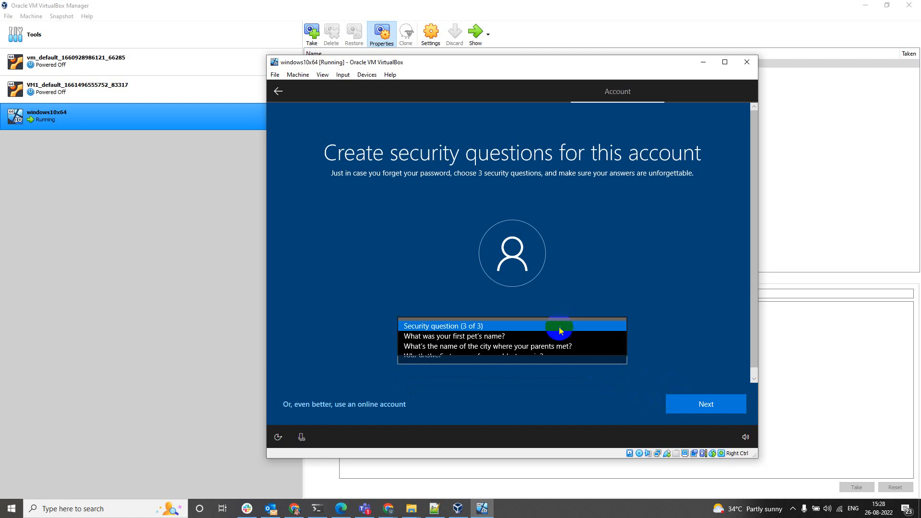
click(542, 356)
click(560, 355)
text(f)
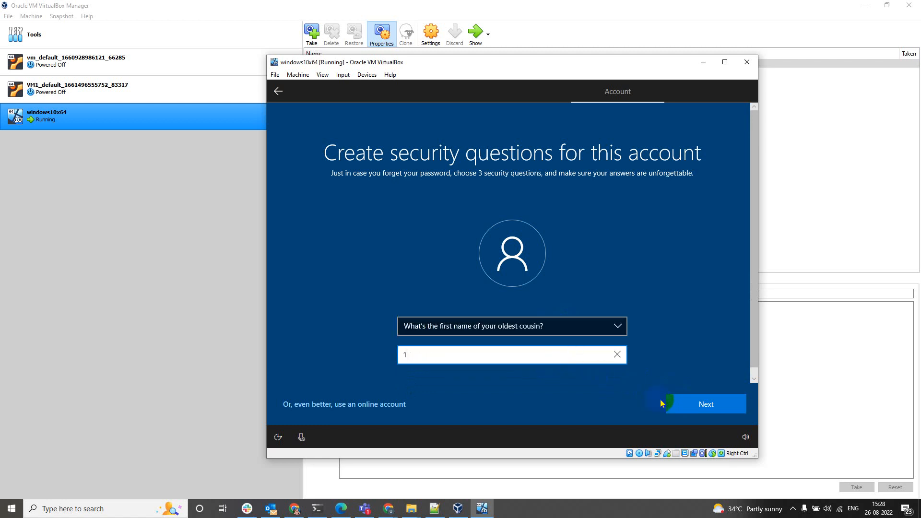
click(670, 404)
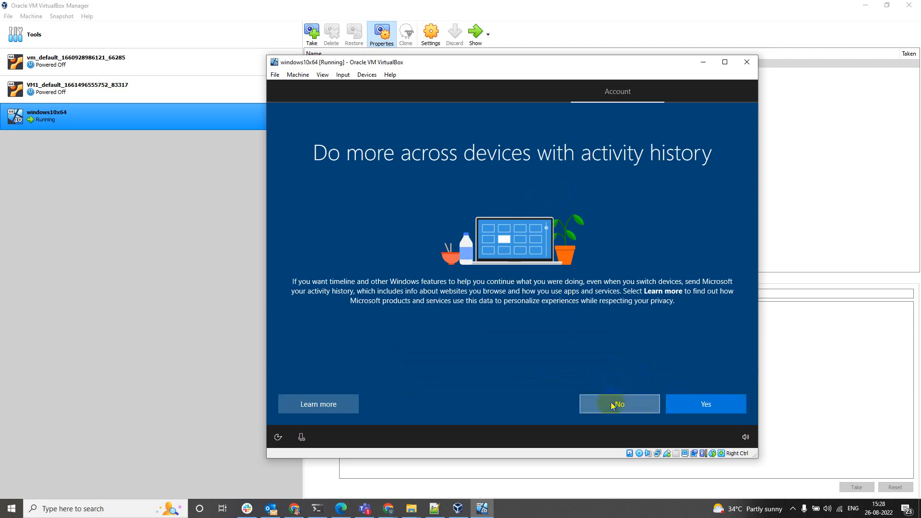
Say No to activity history, decline Cortana, and accept the privacy settings.
click(614, 401)
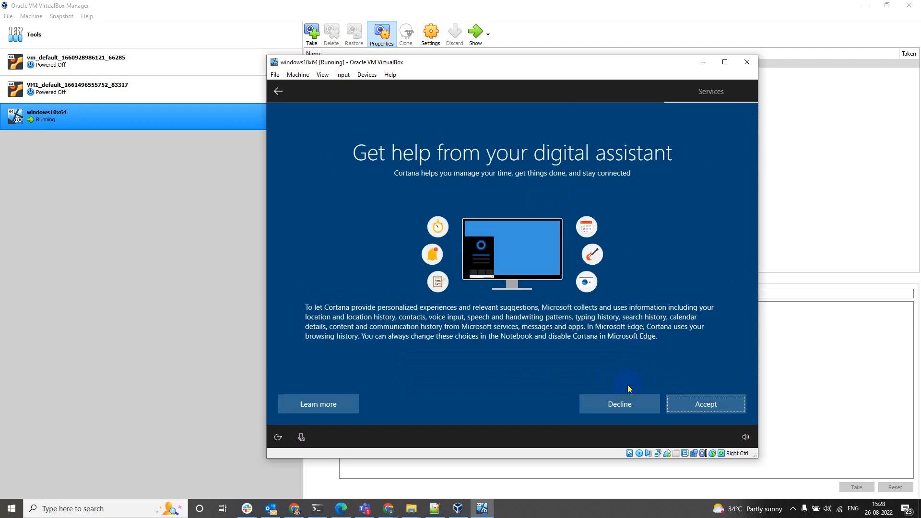
click(618, 404)
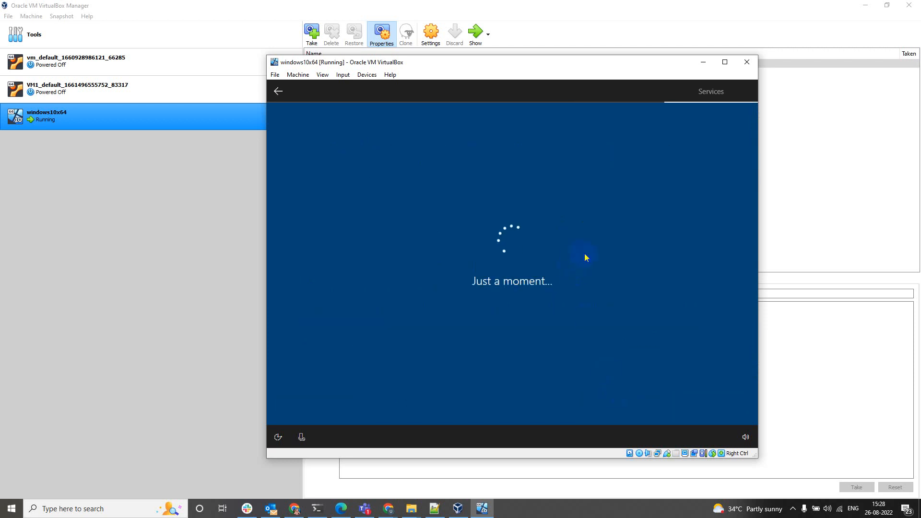
click(701, 404)
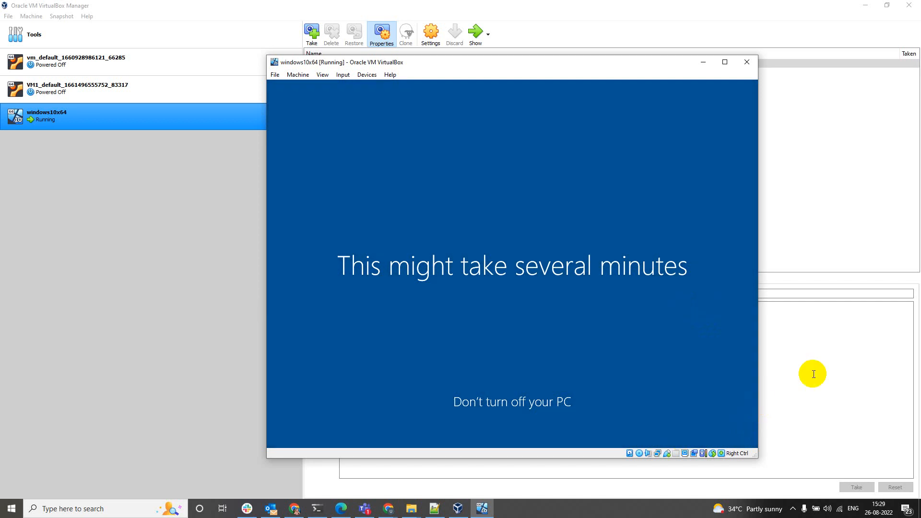
click(645, 512)
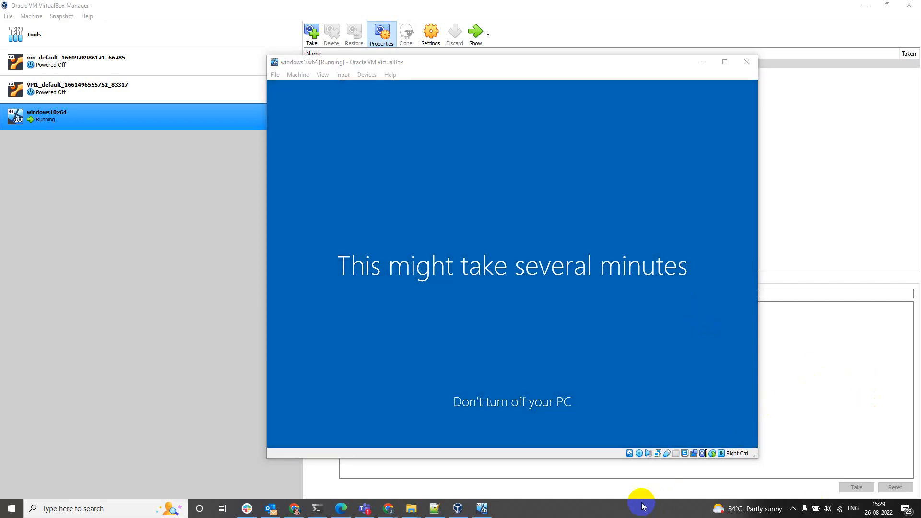
Open Advanced system settings from This PC's Properties in the VM.
click(463, 254)
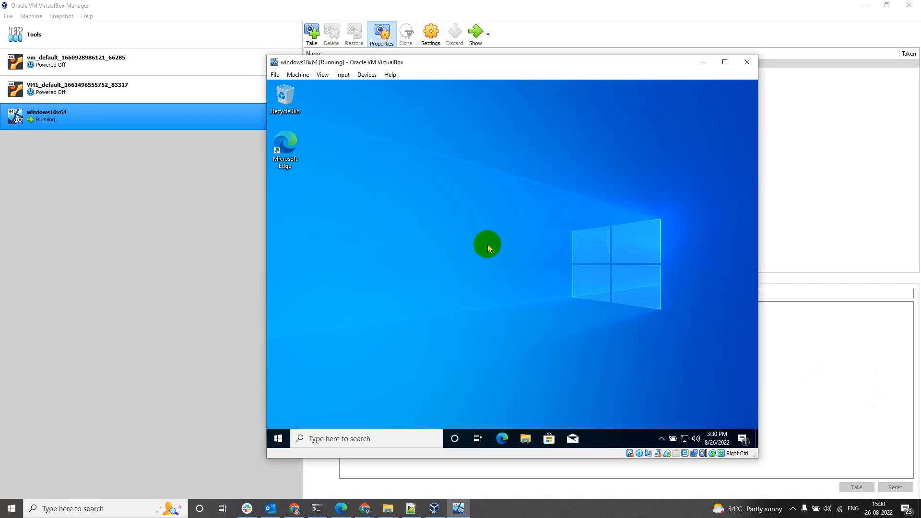
double_click(285, 95)
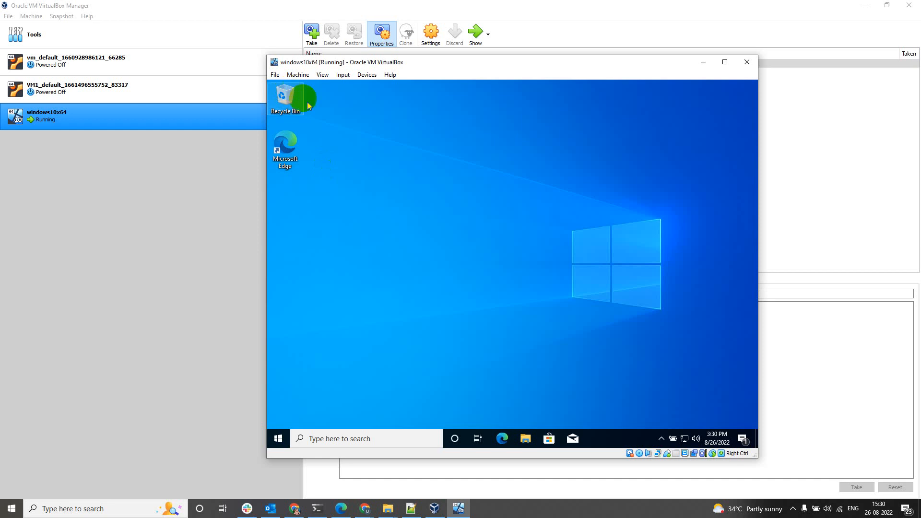
right_click(363, 259)
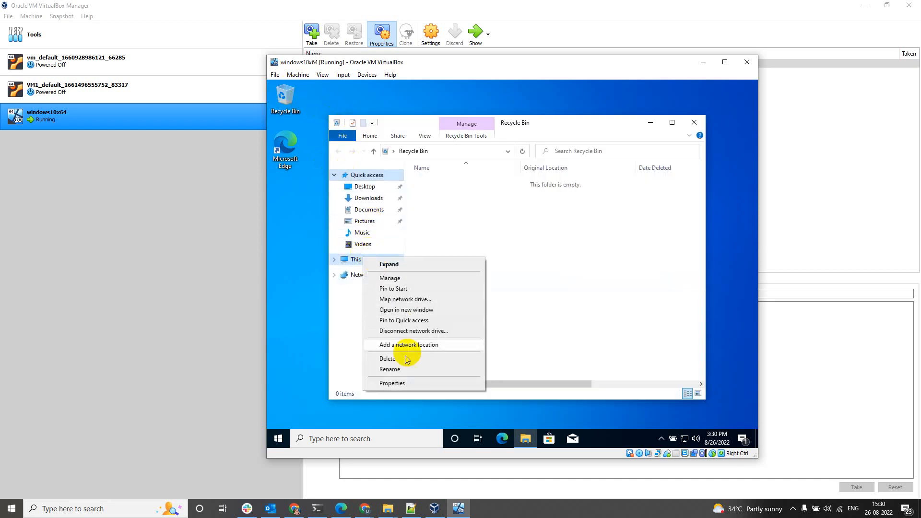
click(381, 383)
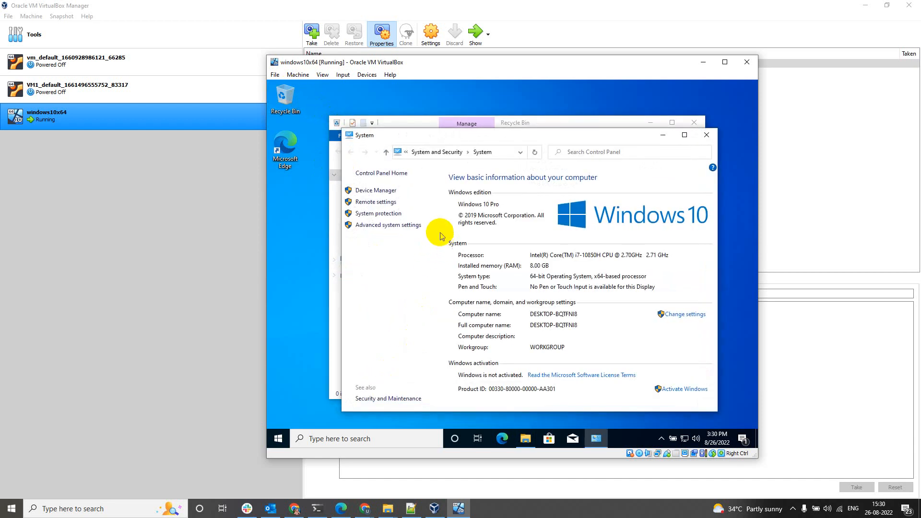
click(403, 227)
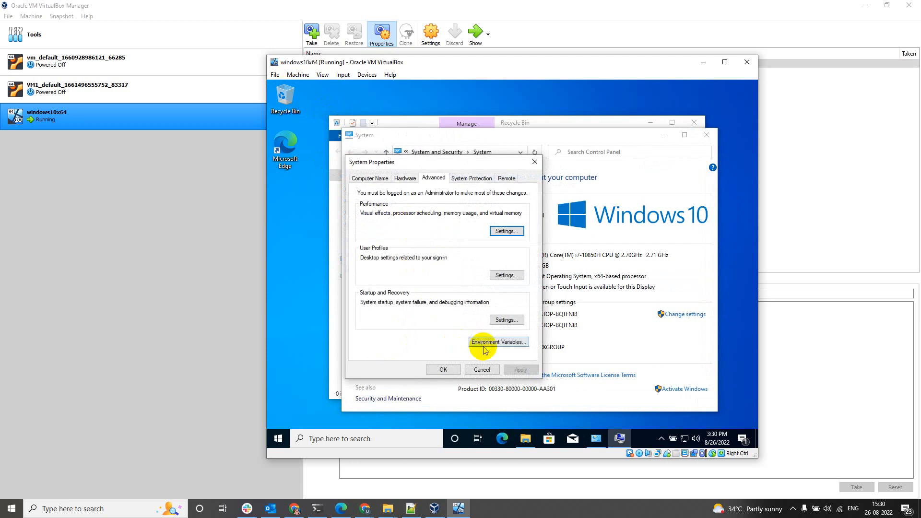
Allow remote connections without Network Level Authentication on the Remote tab and apply.
click(506, 178)
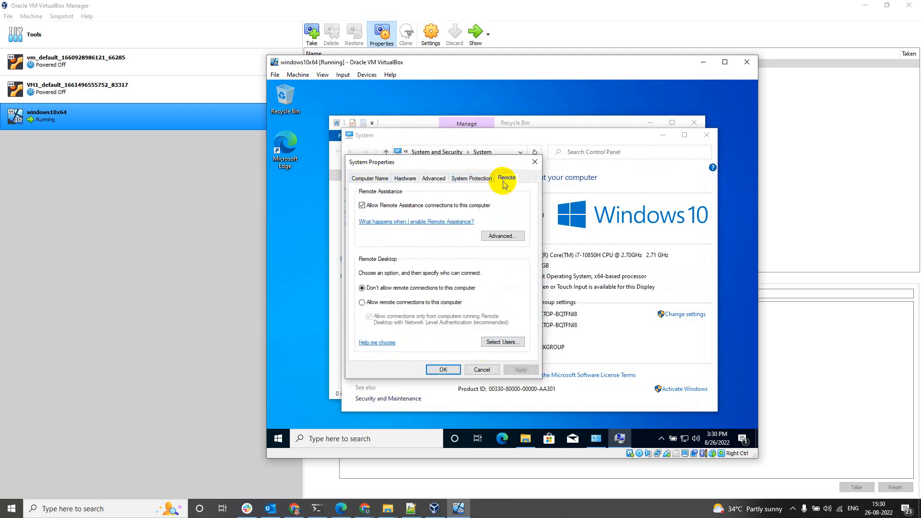
click(372, 303)
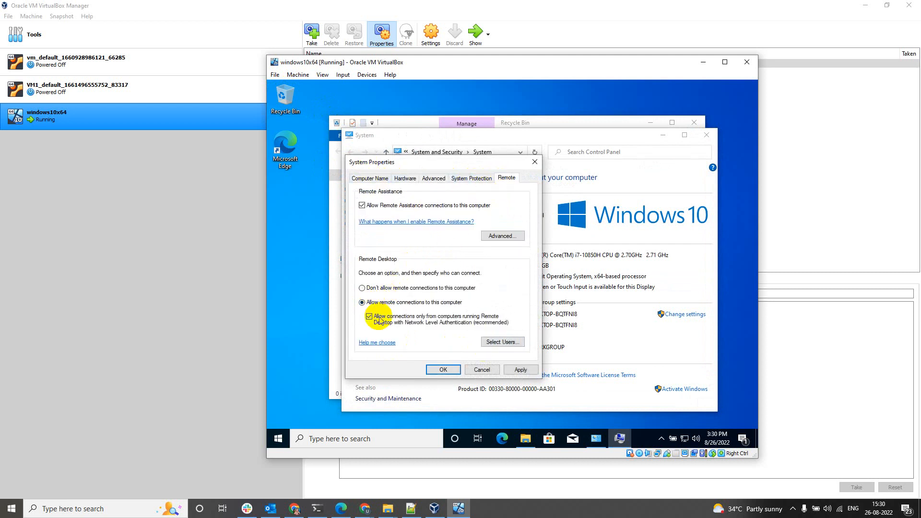
click(369, 317)
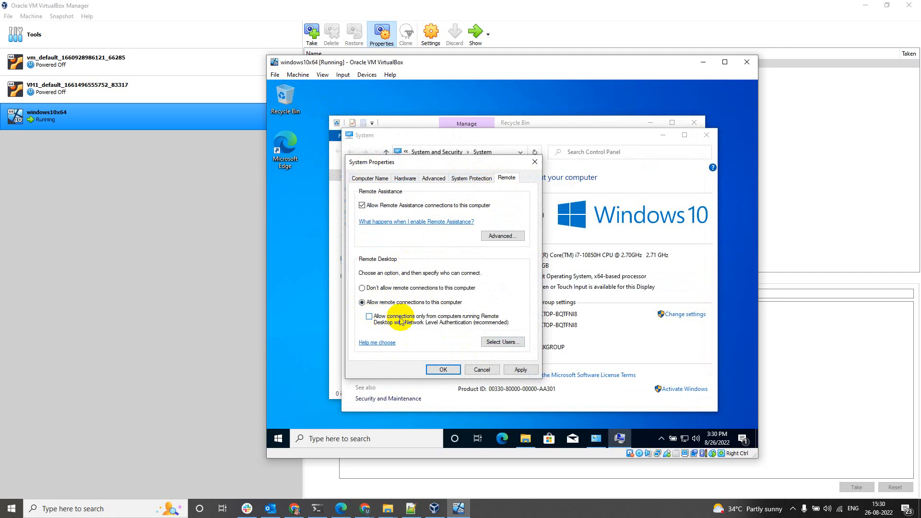
click(521, 370)
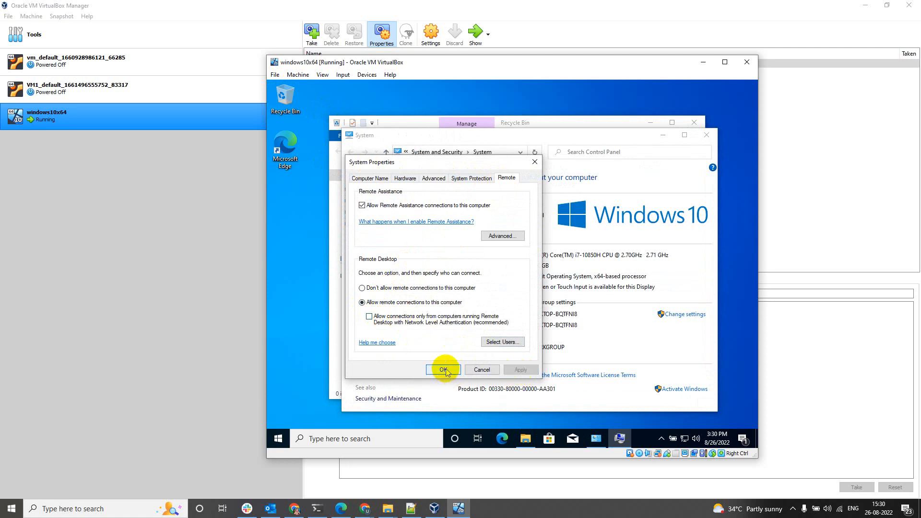
click(442, 370)
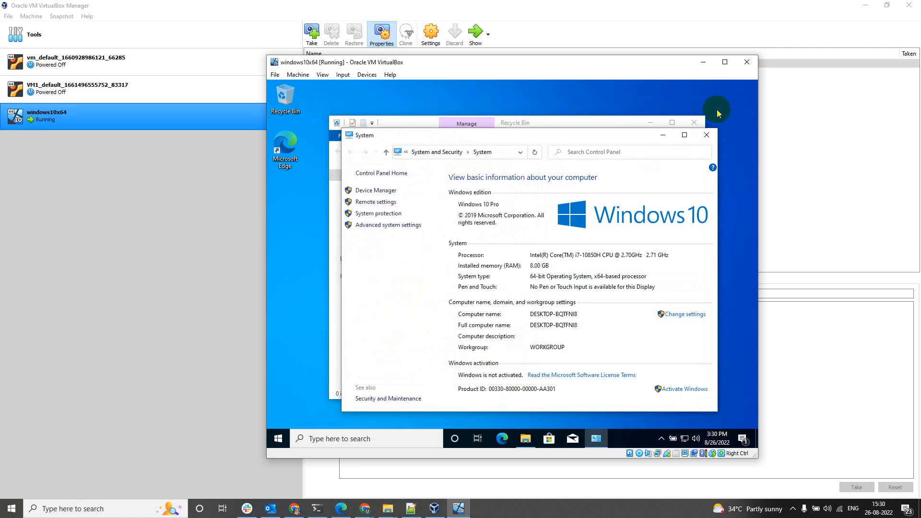
click(707, 135)
Close the open windows and launch firewall.cpl from the Run box.
click(694, 123)
click(518, 180)
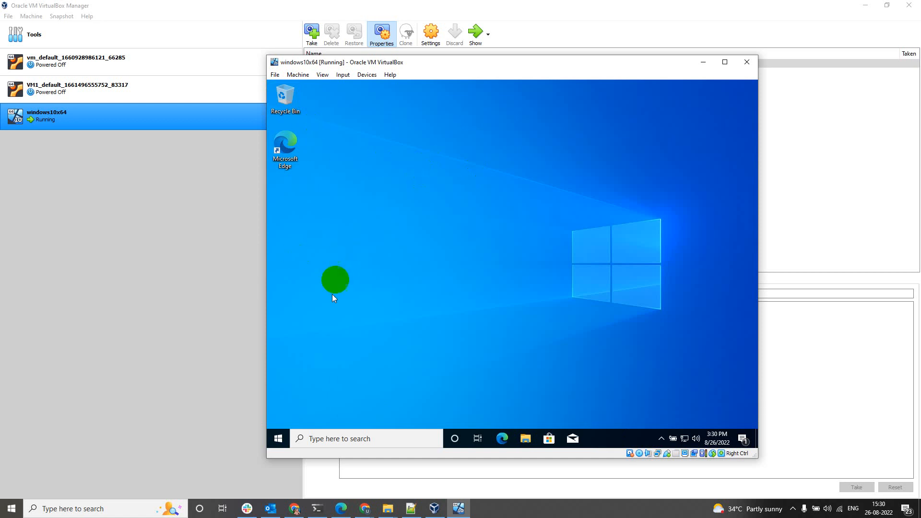
click(281, 444)
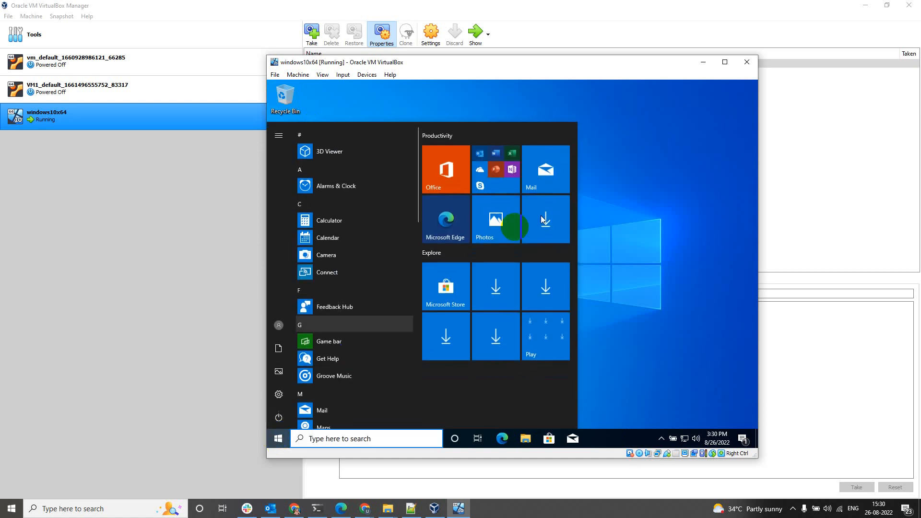
click(590, 197)
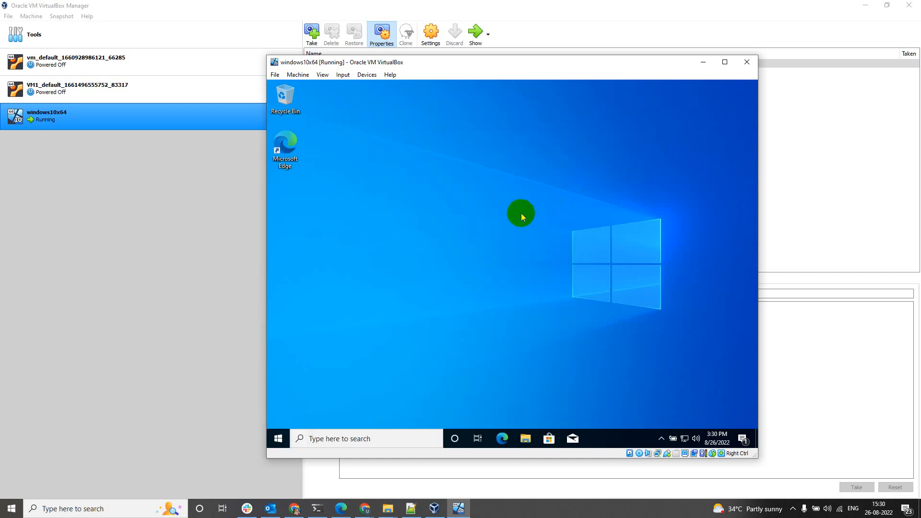
key(super+r)
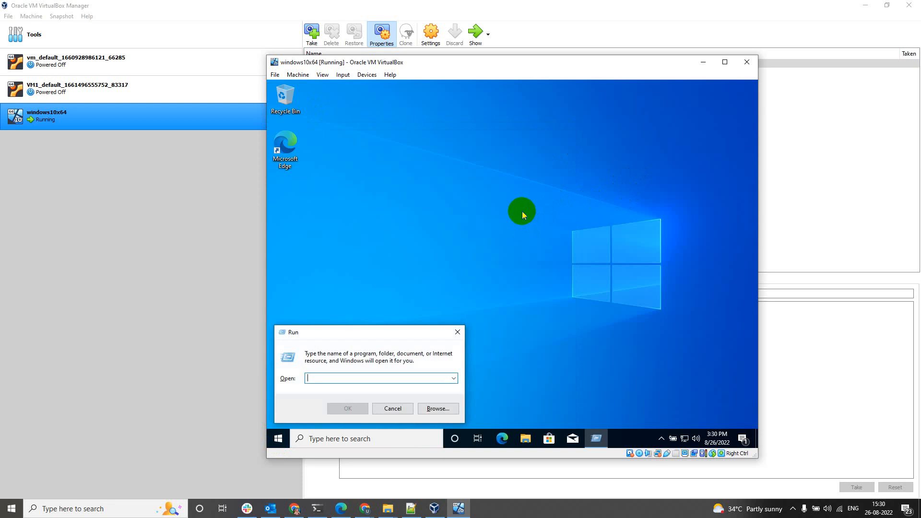
text(firewall.)
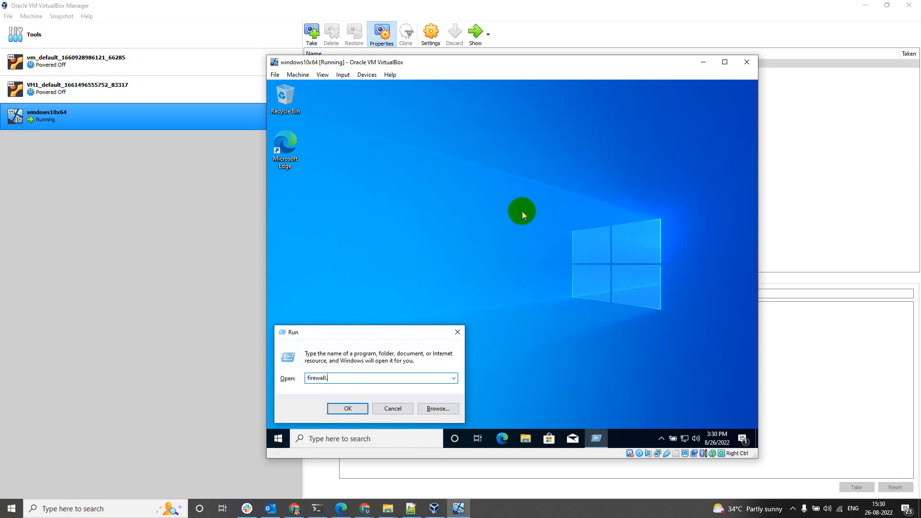
text(cpl)
key(Return)
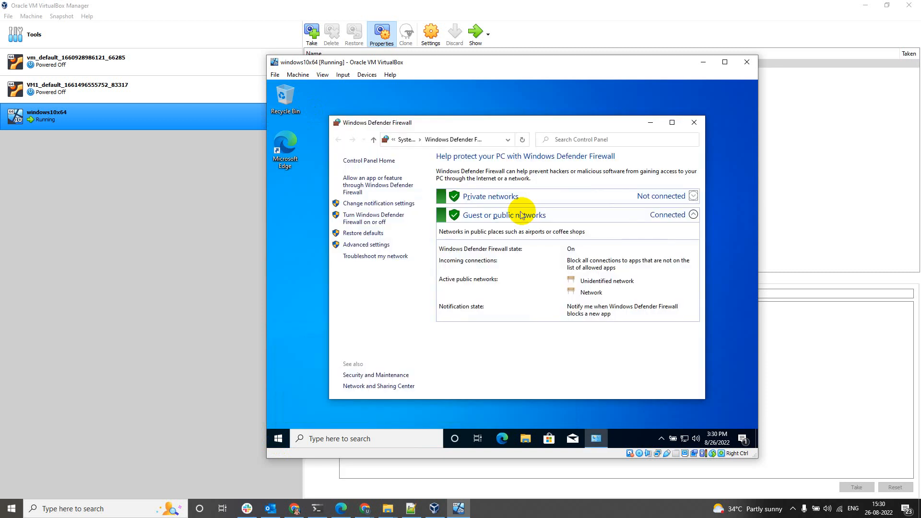
Review the File and Printer Sharing rules under Inbound Rules in advanced firewall settings.
click(356, 244)
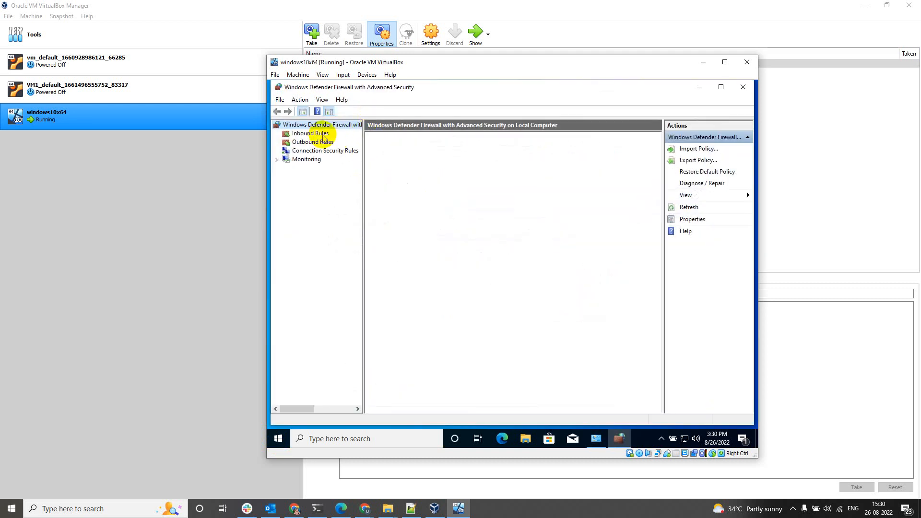
click(313, 134)
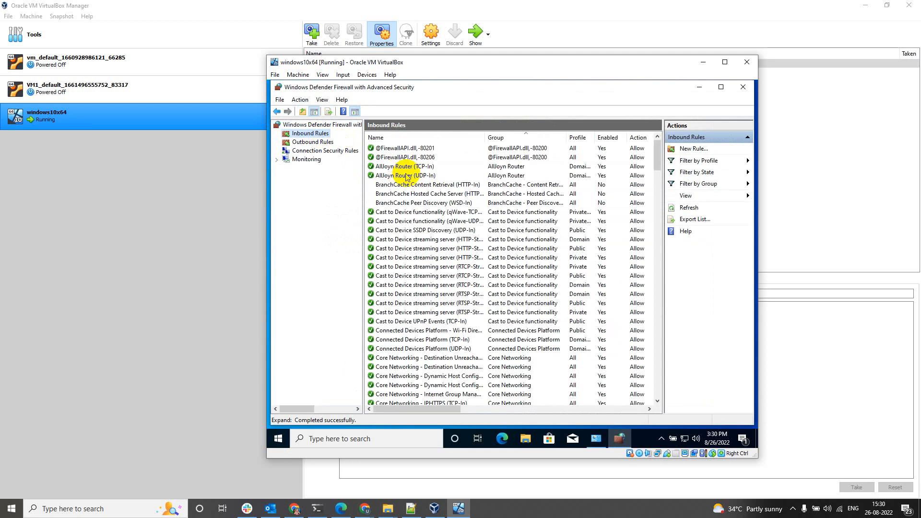
click(406, 221)
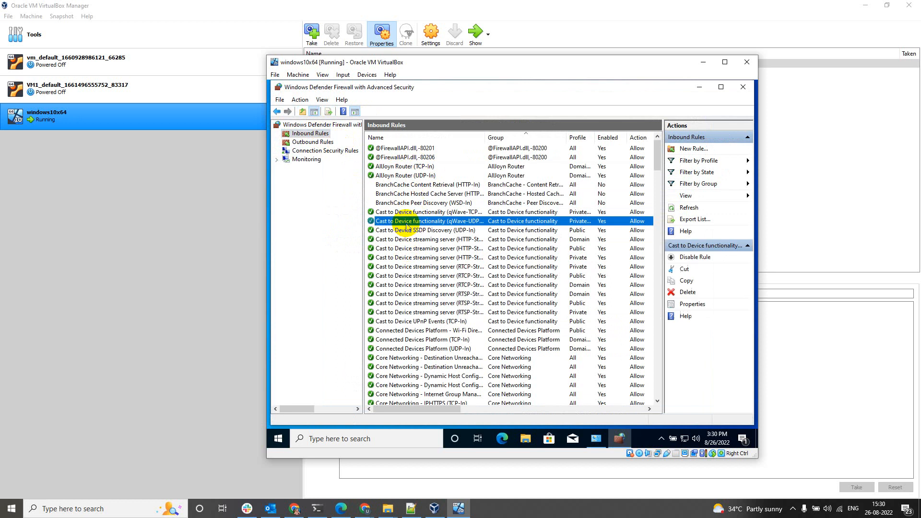
key(f)
scroll(439, 250, up, 2)
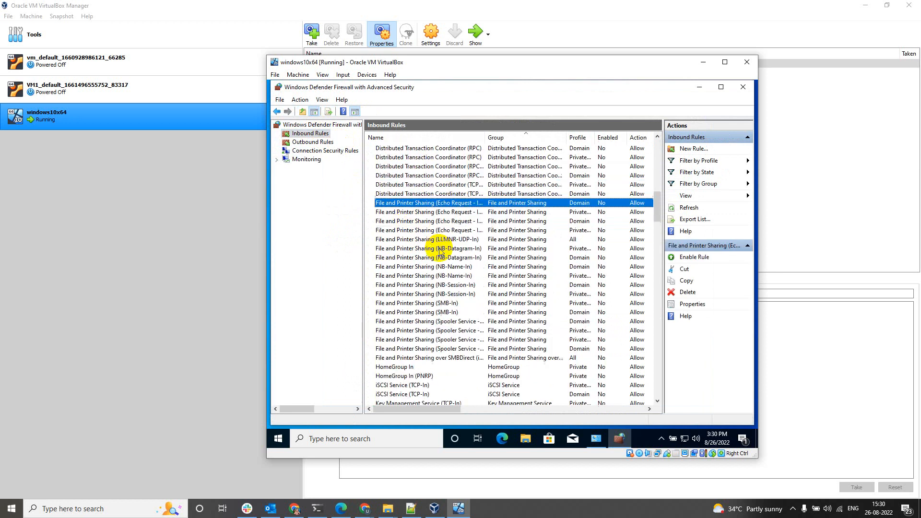
shift+click(408, 358)
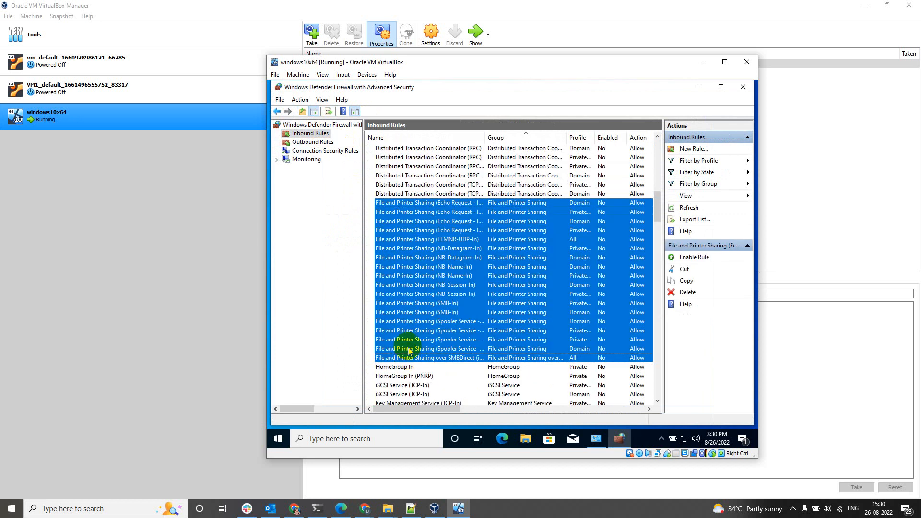
click(748, 90)
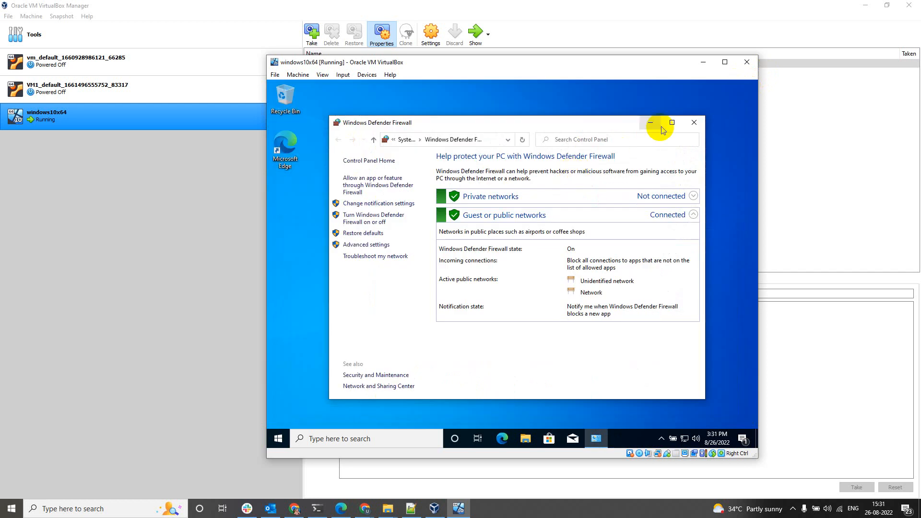
Close the firewall panel and move the VM window beside adminsharing.reg in Notepad.
click(694, 125)
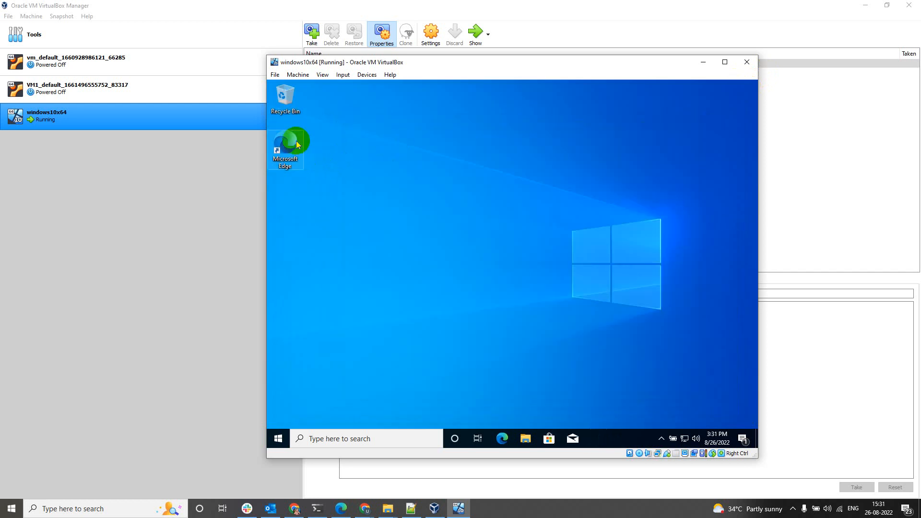
click(545, 505)
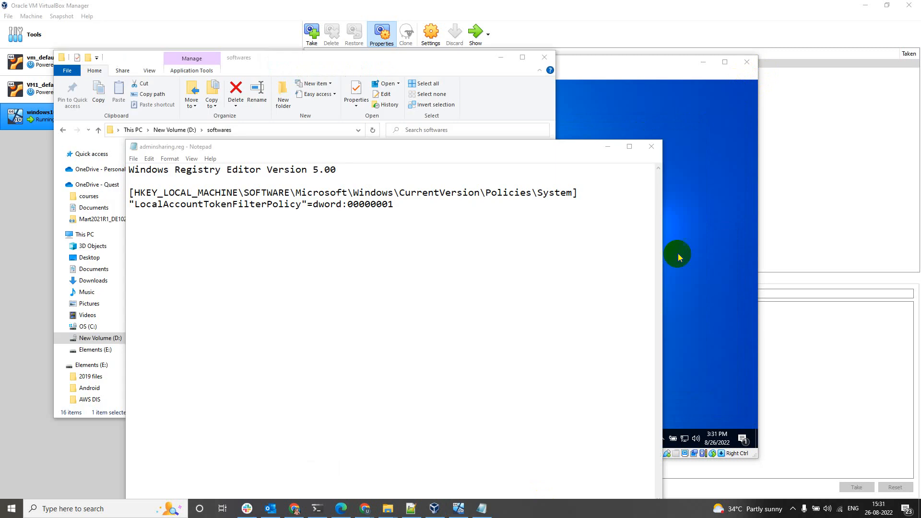
click(719, 237)
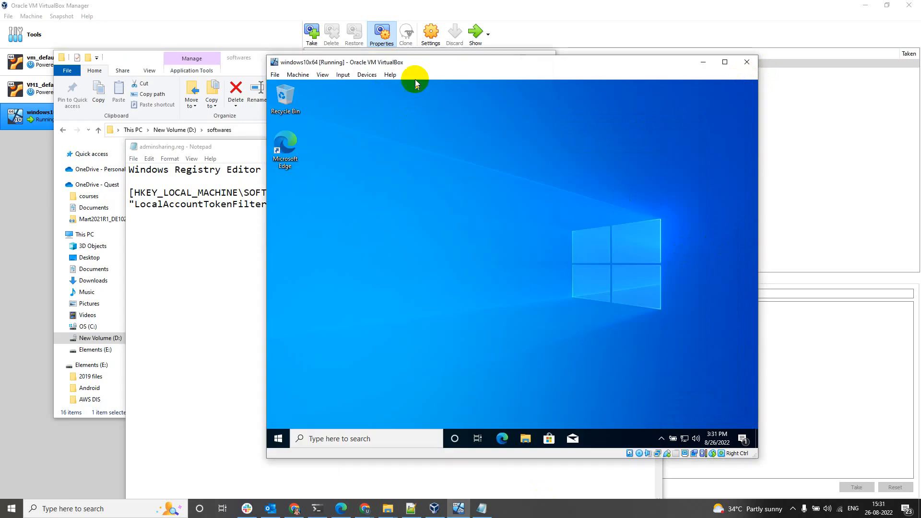
drag(416, 63, 591, 86)
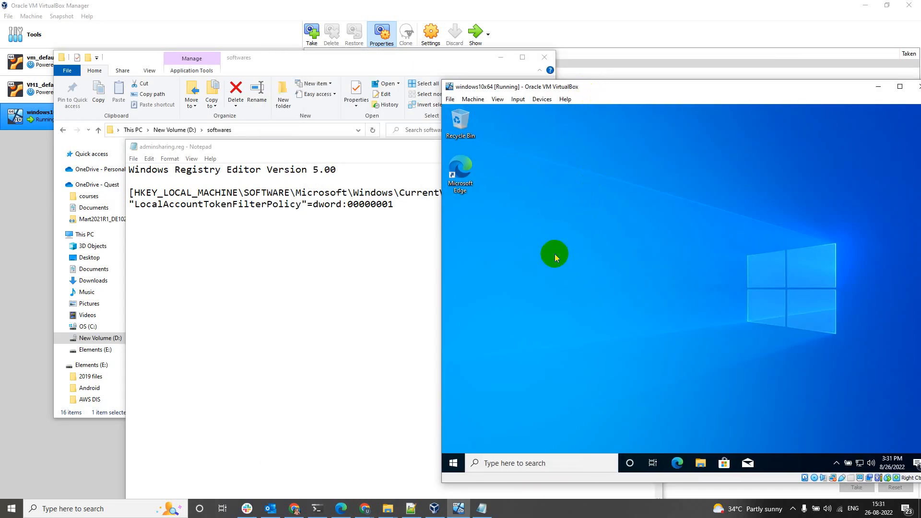
key(super+r)
Launch regedit in the VM and approve the administrator prompt.
text(regedi)
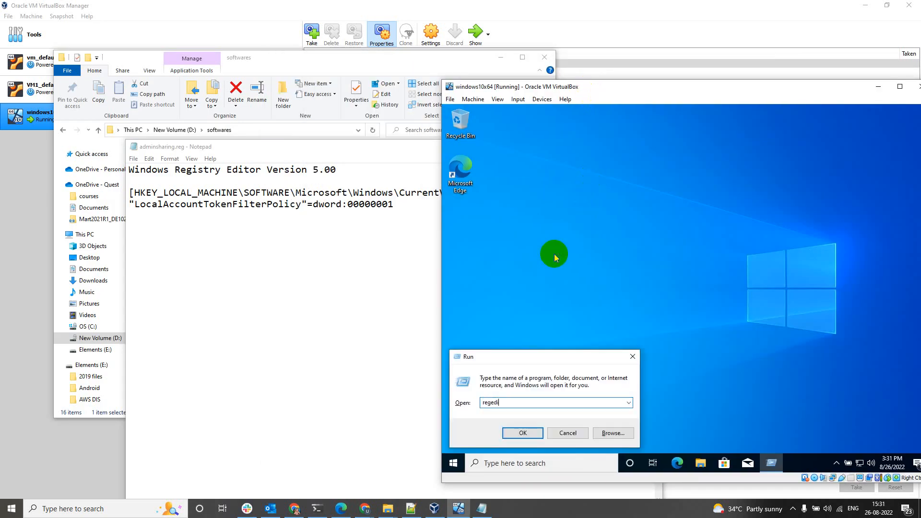
text(t)
key(Return)
key(Left)
key(Return)
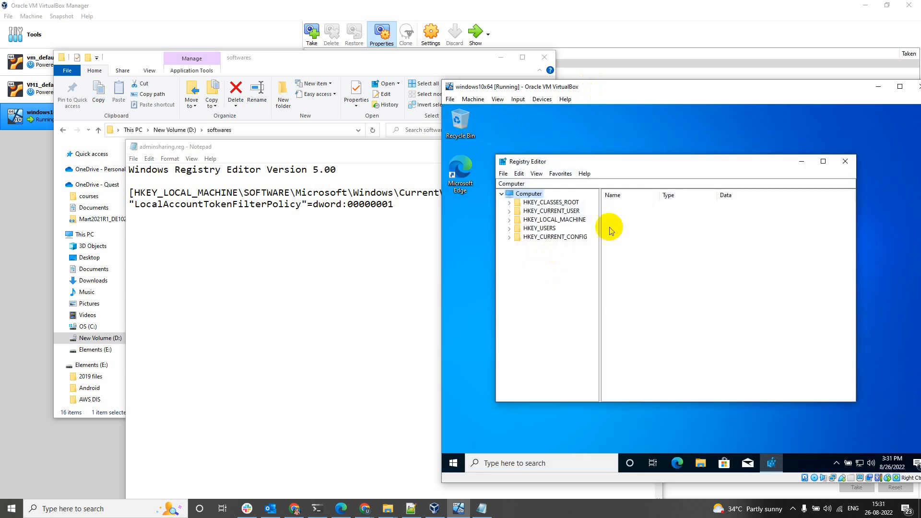
Expand HKEY_LOCAL_MACHINE, then SOFTWARE, then Microsoft in the registry tree.
double_click(549, 221)
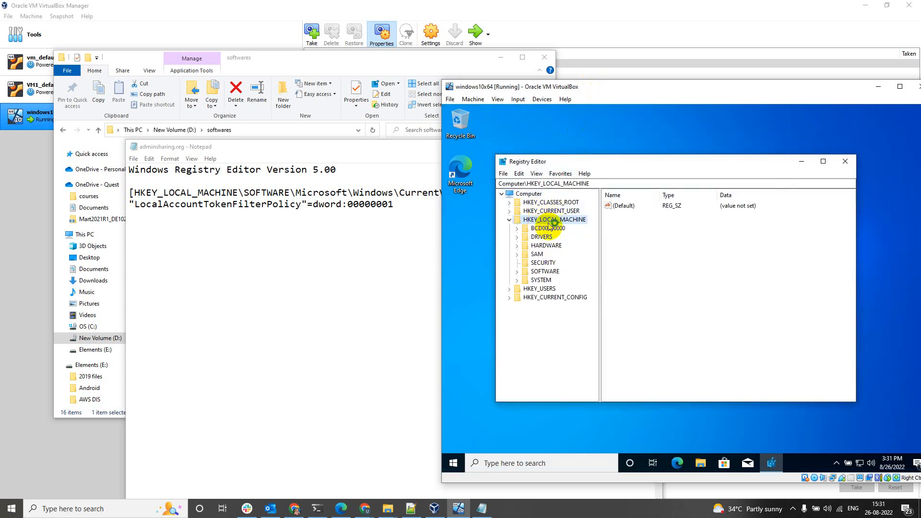
click(538, 266)
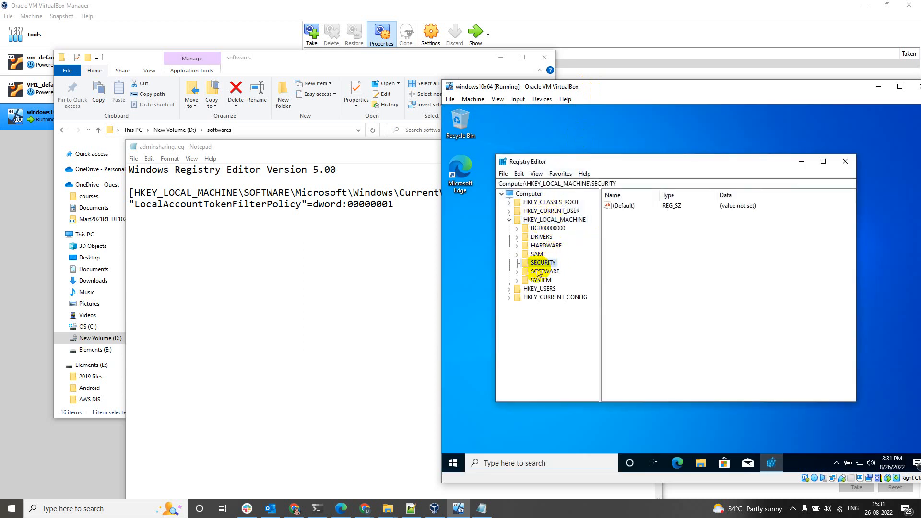
double_click(538, 272)
click(542, 293)
double_click(552, 325)
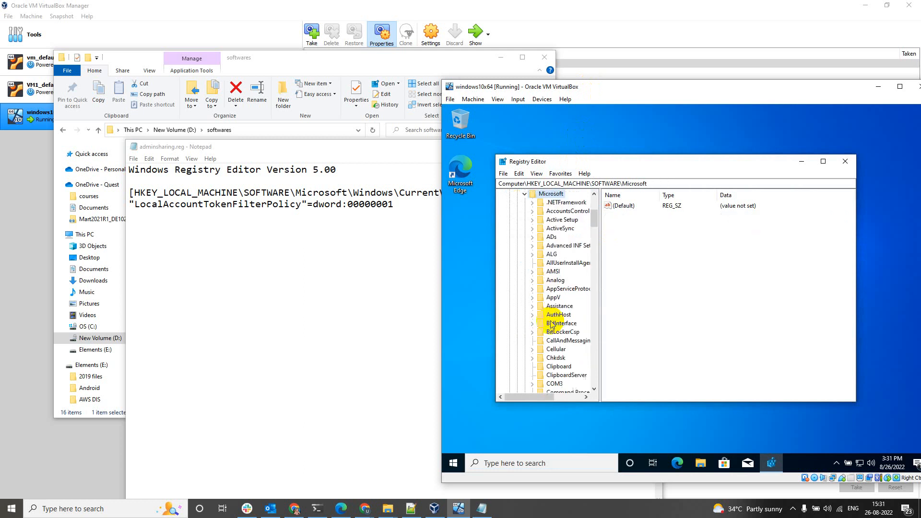
Drill through Windows\CurrentVersion\Policies to the System key and focus its values list.
text(win)
key(Right)
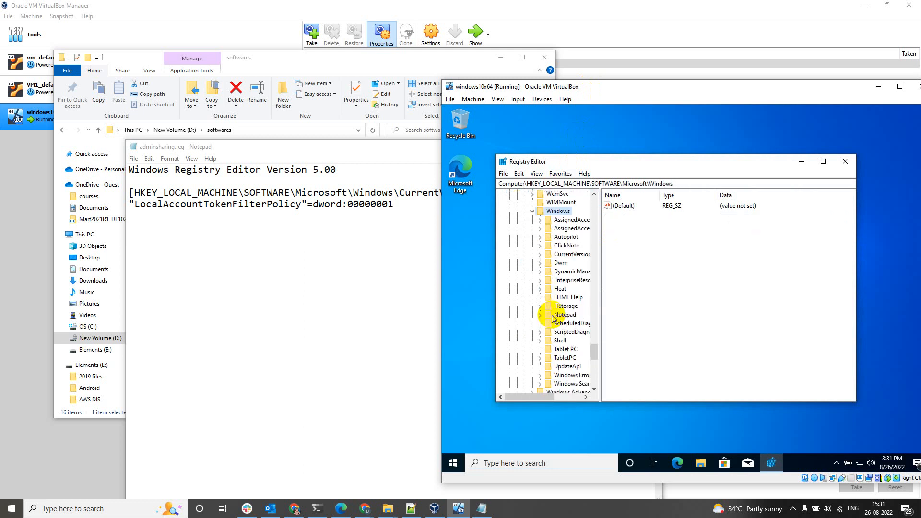
text(cu)
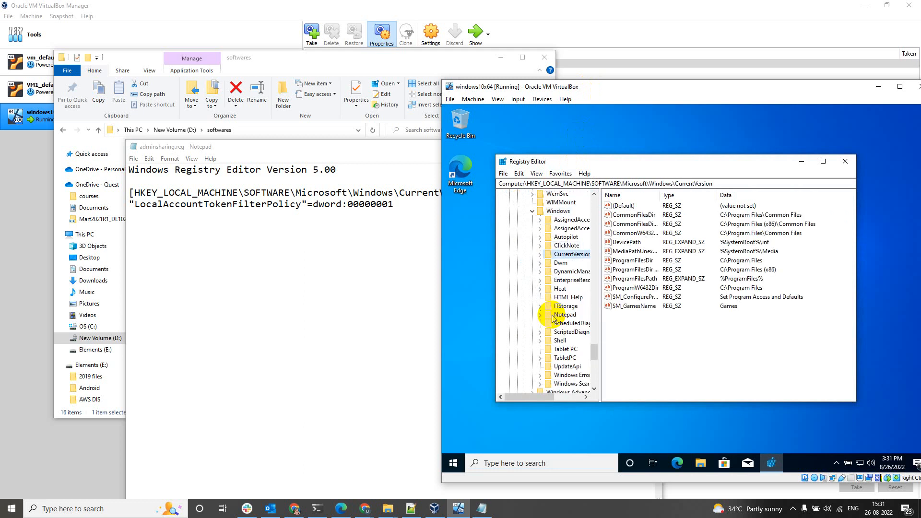
key(Right)
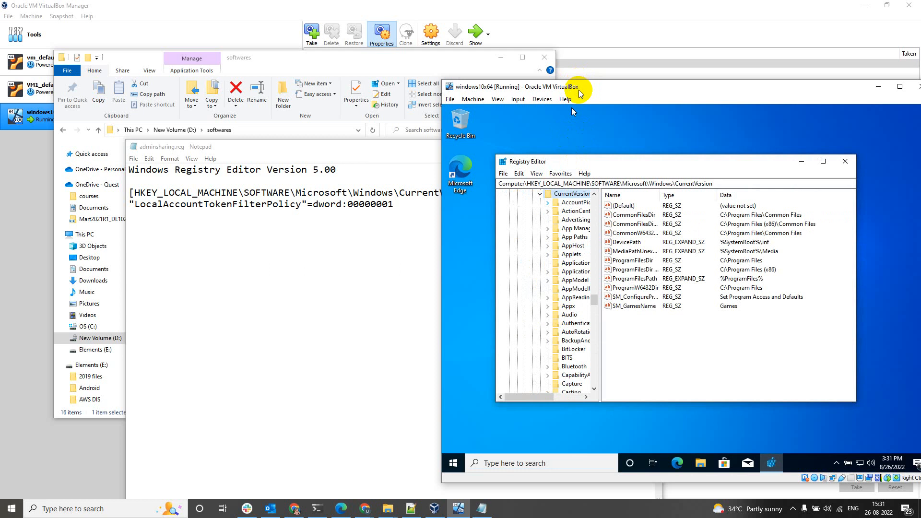
drag(580, 92, 531, 63)
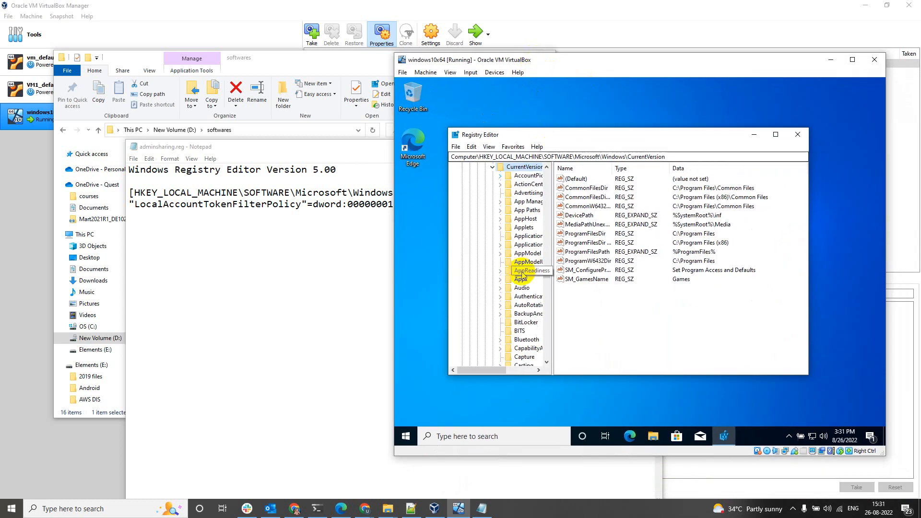
text(po)
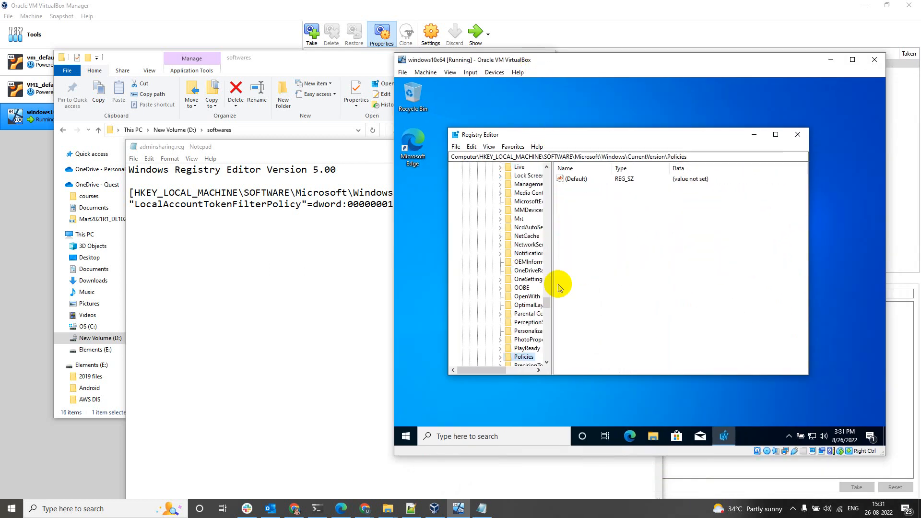
key(Right)
text(s)
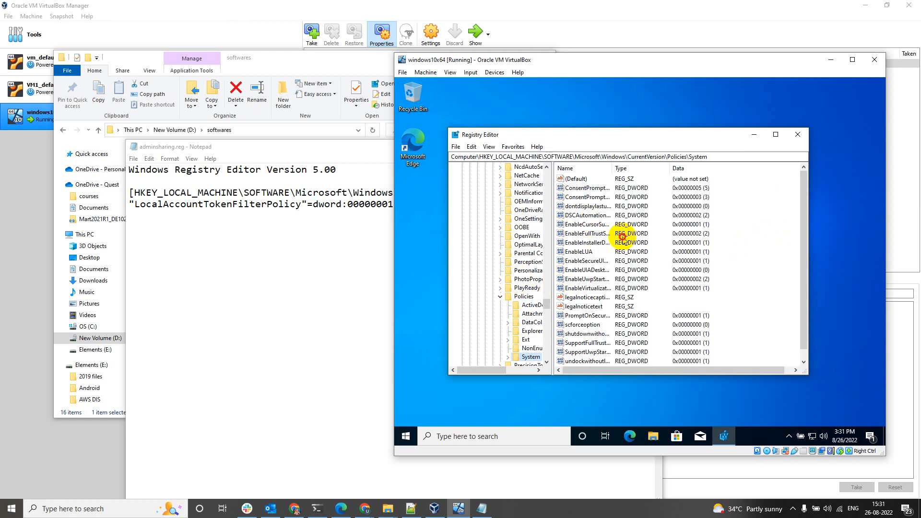
click(589, 234)
Create DWORD (32-bit) LocalAccountTokenFilterPolicy with data 1 under System, then close Registry Editor.
key(l)
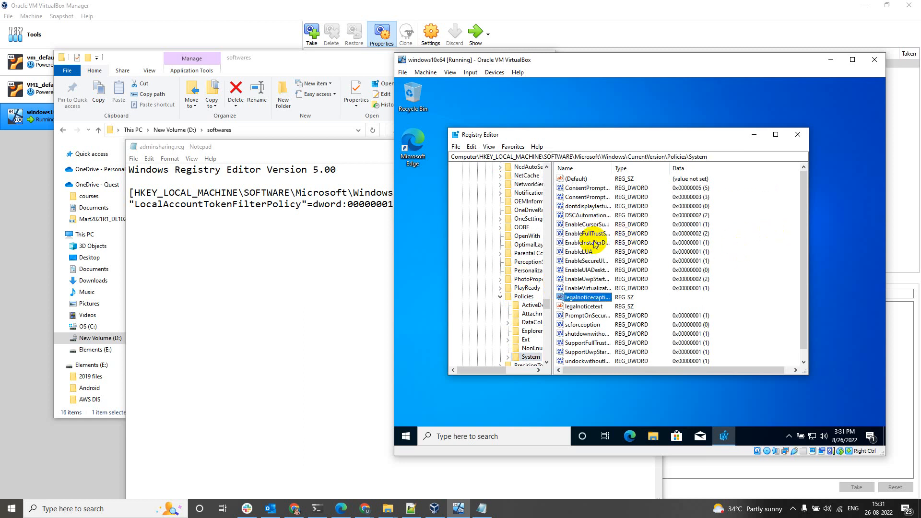
right_click(735, 211)
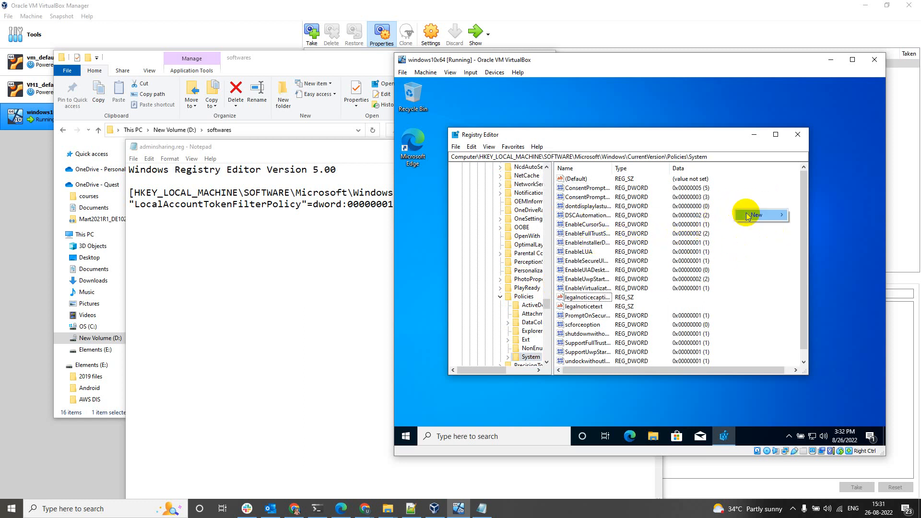
mouse_move(753, 215)
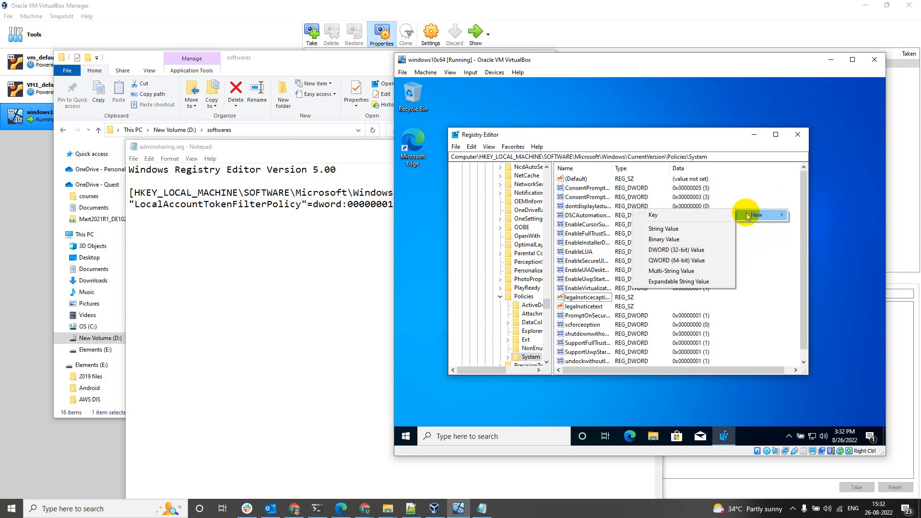
click(659, 250)
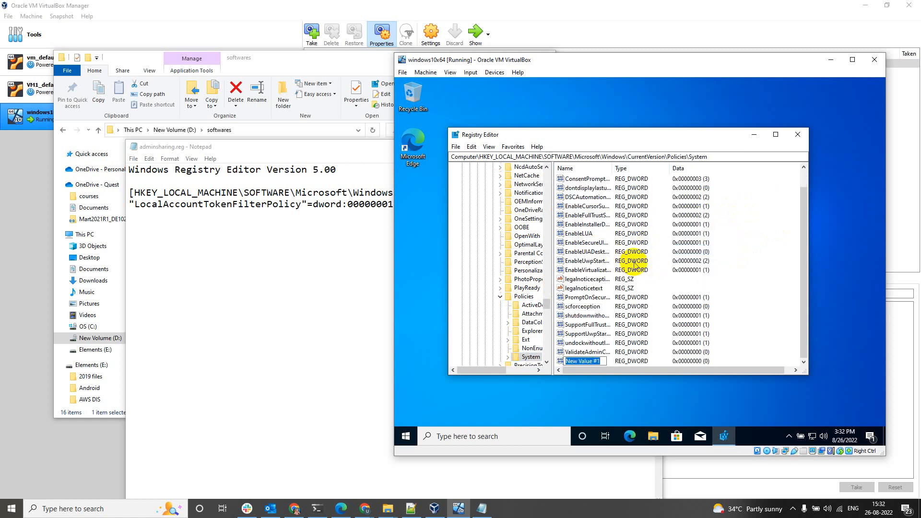
text(LocalAccountTokenFilterPolicy)
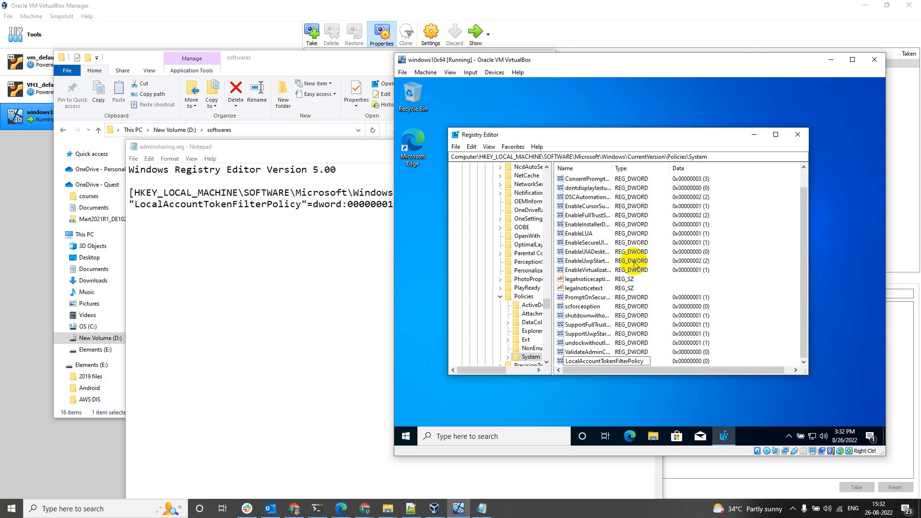
key(Return)
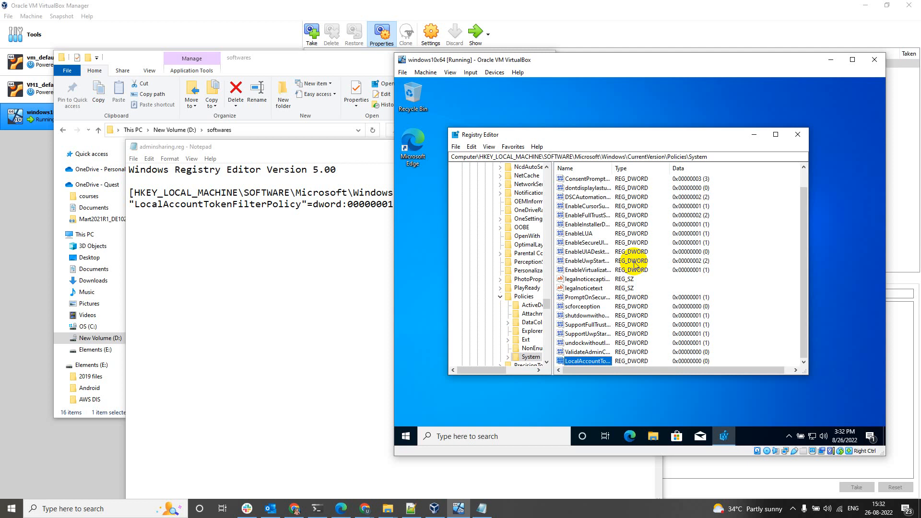
key(Return)
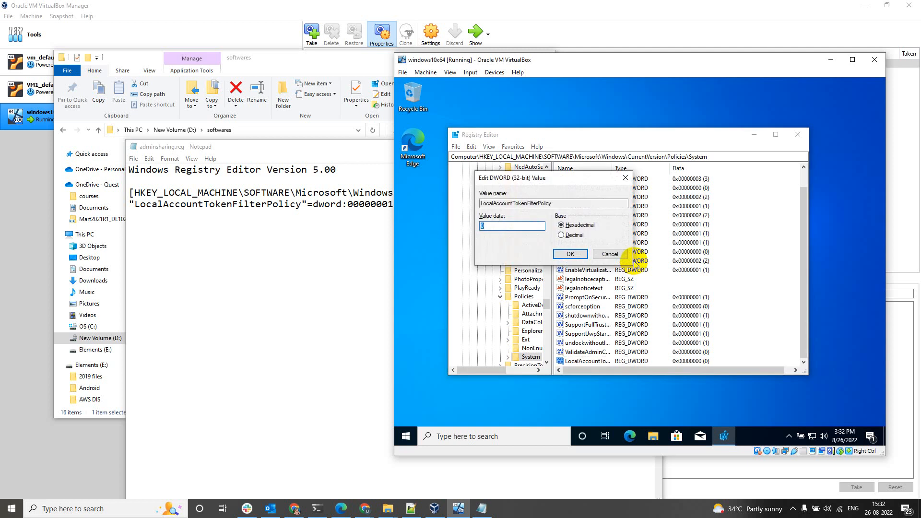
key(Return)
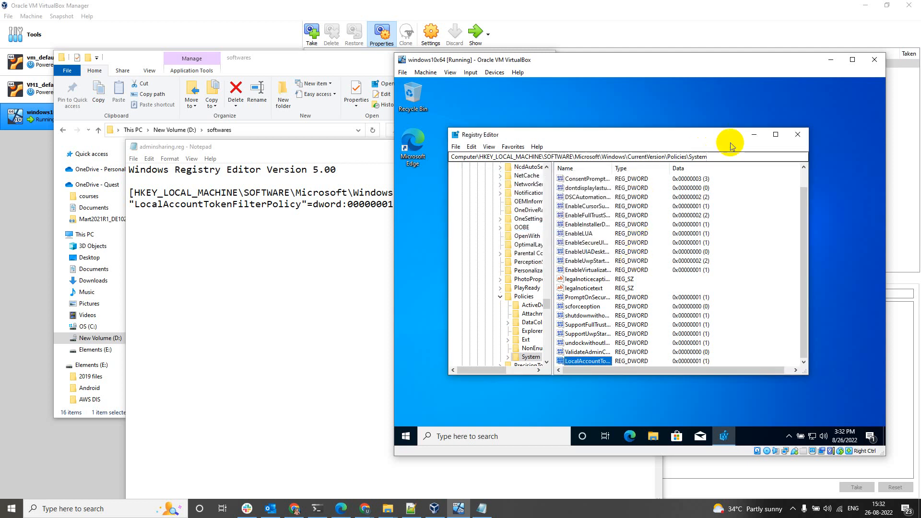
click(798, 134)
mouse_move(610, 62)
mouse_down()
mouse_move(669, 85)
mouse_move(602, 58)
mouse_up()
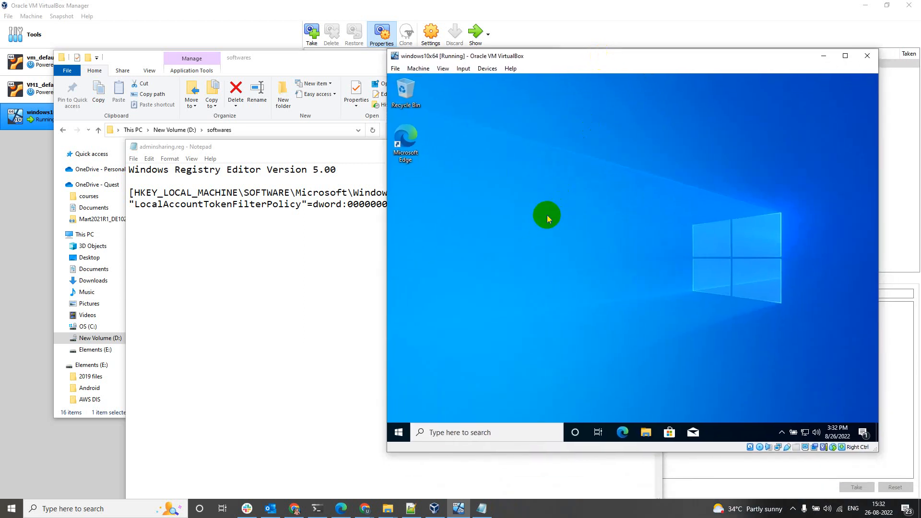
Open Windows Defender Firewall with firewall.cpl and review the allowed apps page.
key(super+r)
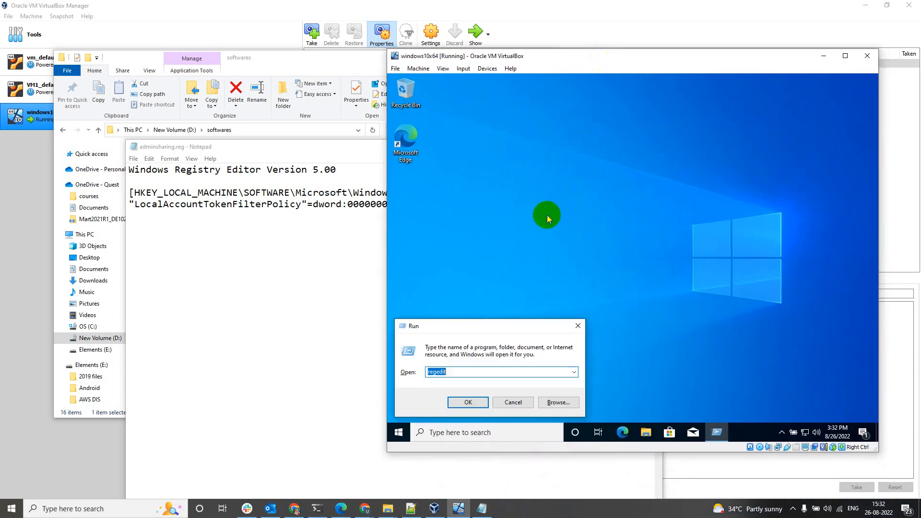
text(fire)
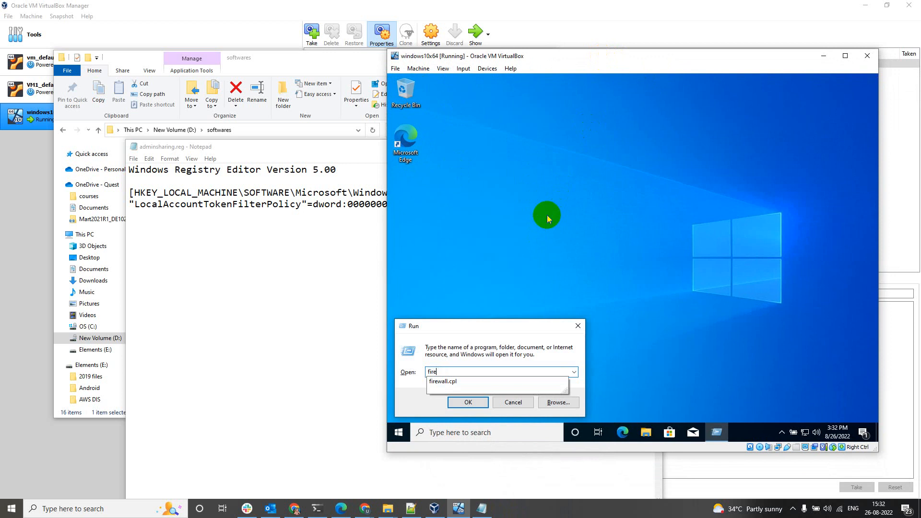
text(wall.cpl)
key(Return)
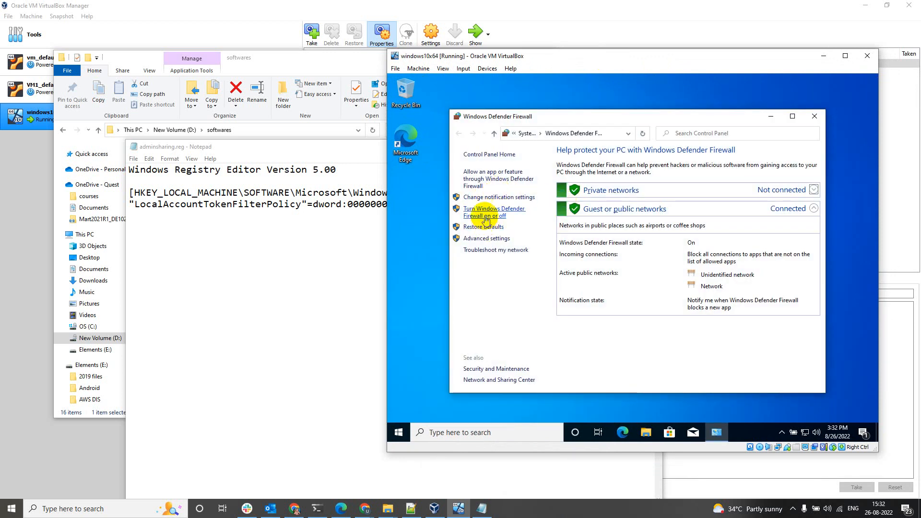
click(497, 181)
click(459, 133)
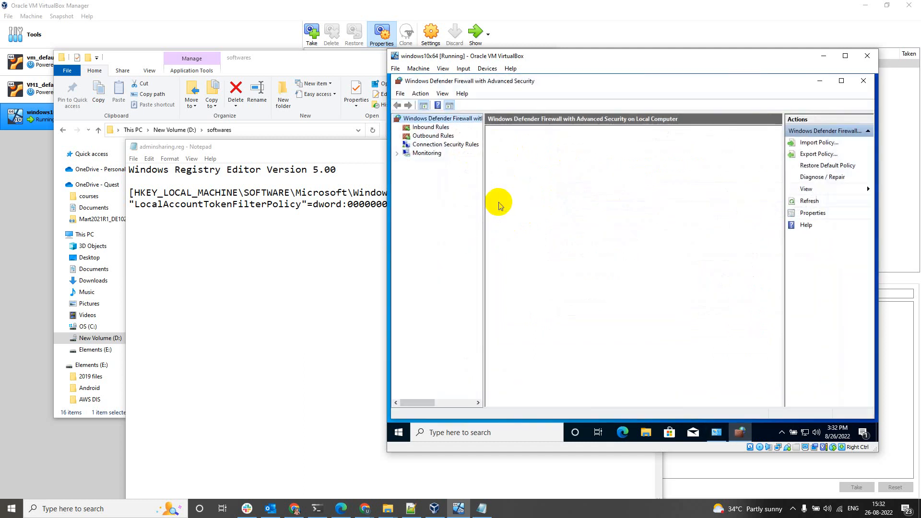
Enable all File and Printer Sharing inbound rules in Advanced settings, then close the console.
click(434, 127)
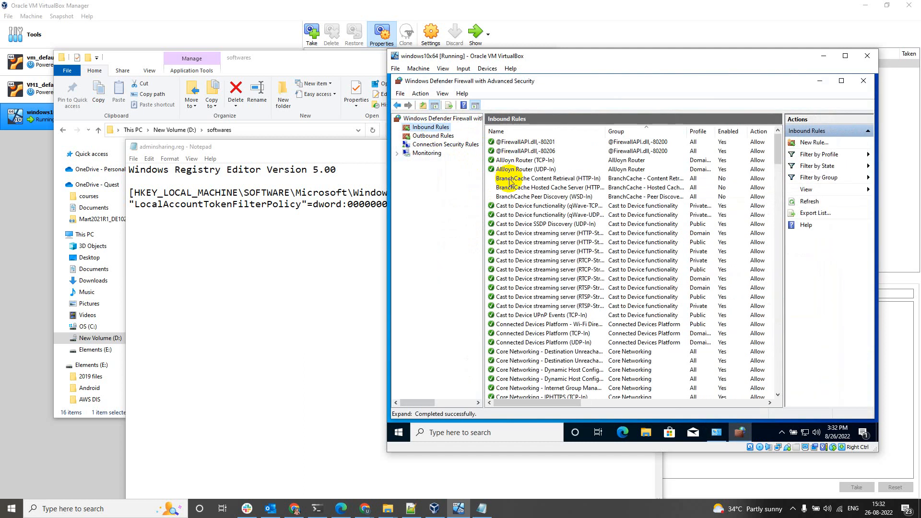
click(510, 180)
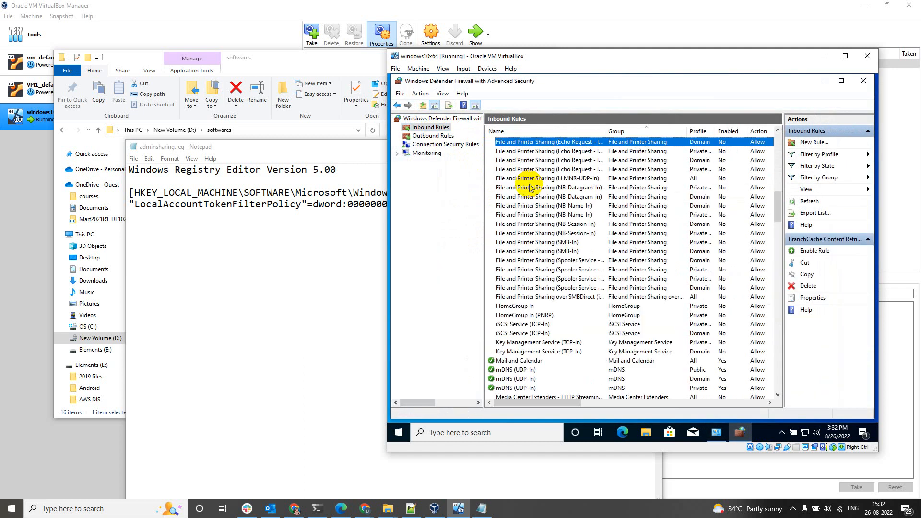
scroll(531, 188, up, 1)
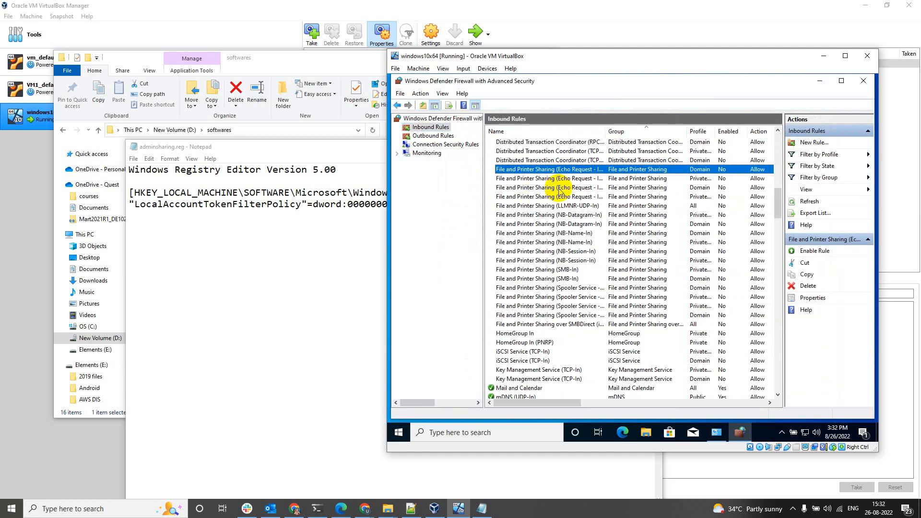
shift+click(516, 325)
right_click(528, 259)
click(543, 263)
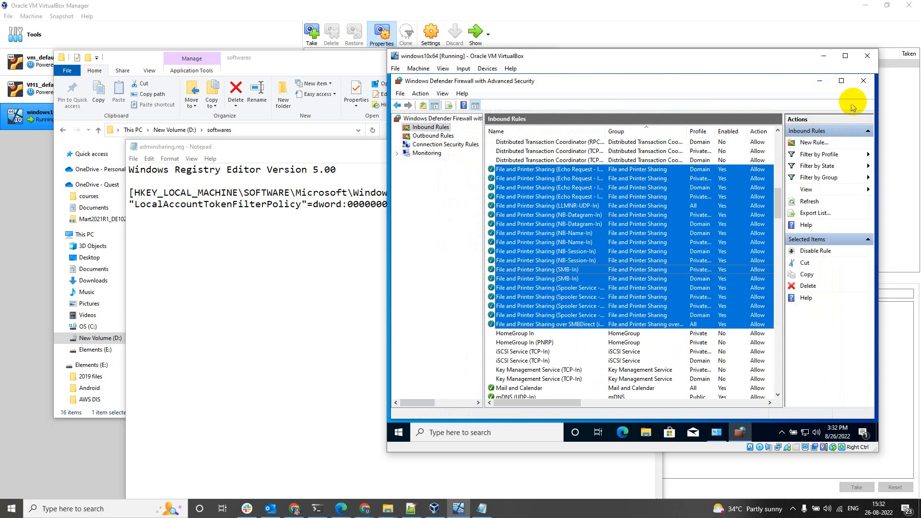
click(864, 80)
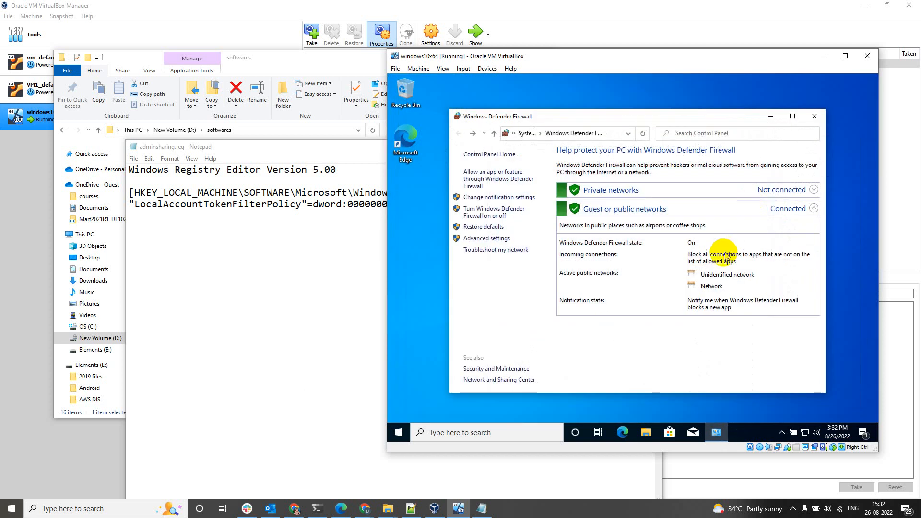
Close the Firewall window and run ipconfig in a new Command Prompt.
click(813, 122)
key(super+r)
text(cmd)
key(Return)
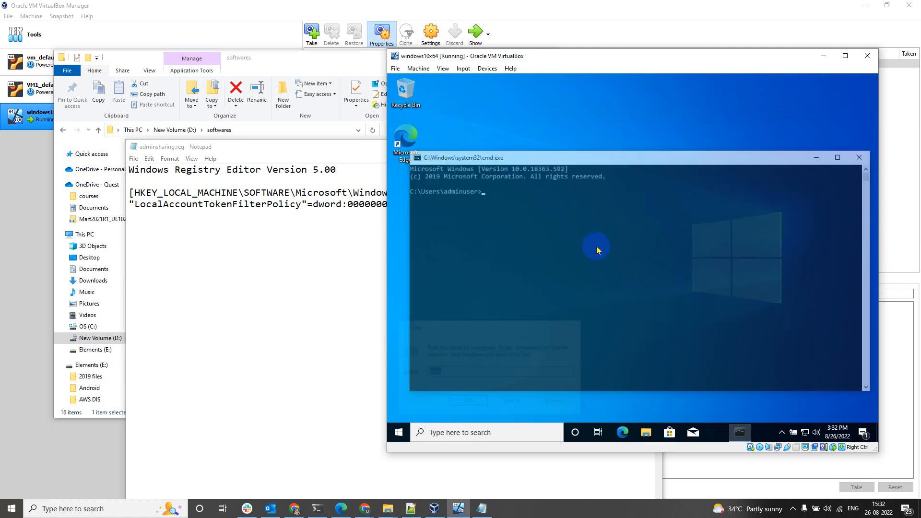
text(ipconfig)
key(Return)
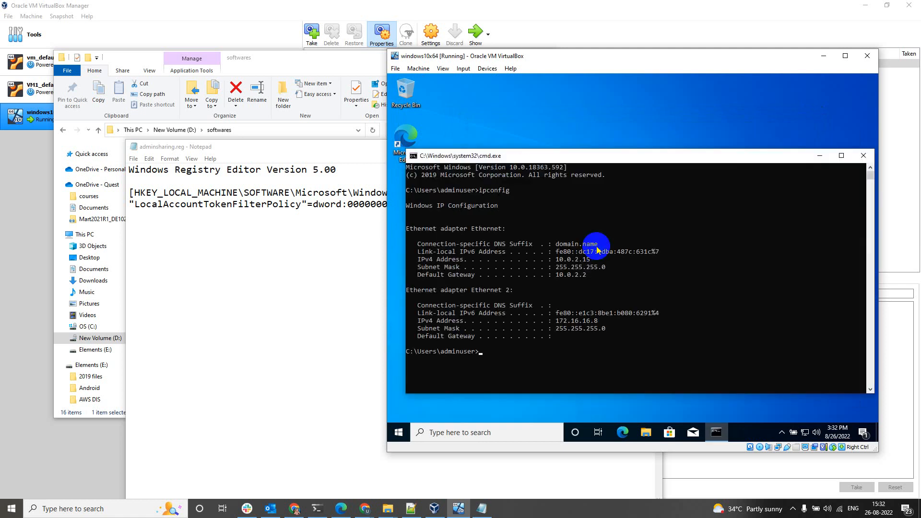
Highlight the Ethernet 2 IPv4 address 172.16.16.8 in the ipconfig output.
click(565, 263)
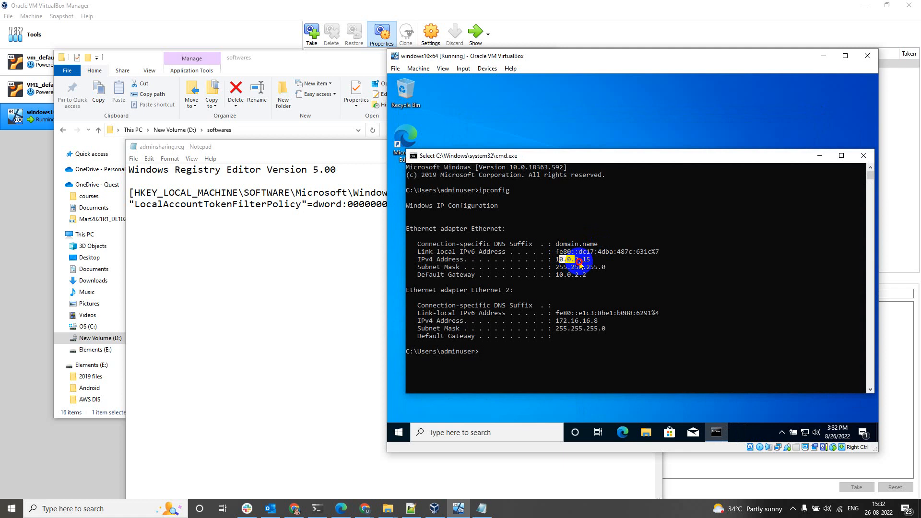
drag(558, 321, 595, 323)
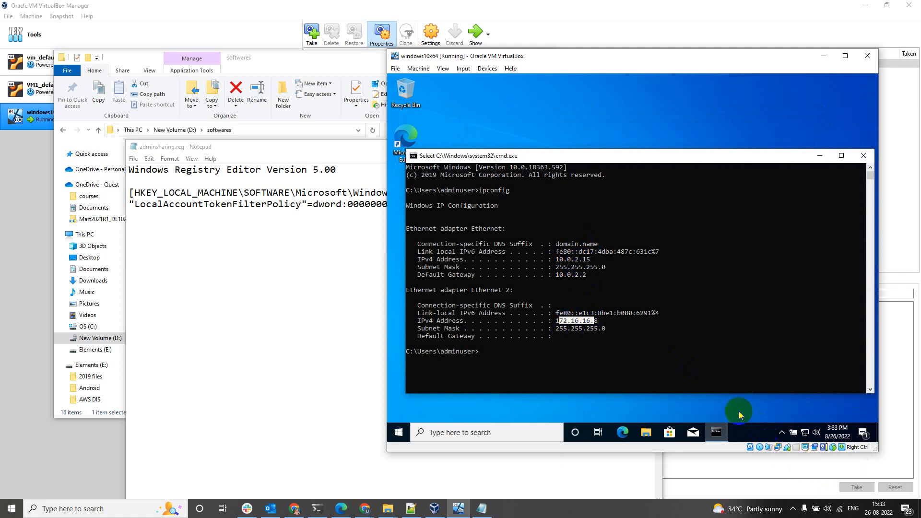
click(661, 374)
On the host, open the Run dialog and begin typing \\172 toward the VM's address.
click(11, 509)
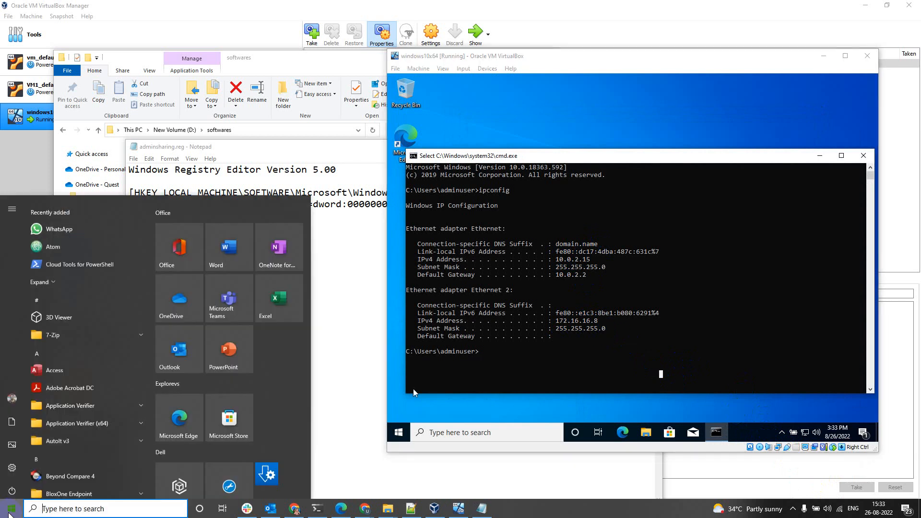
key(super+r)
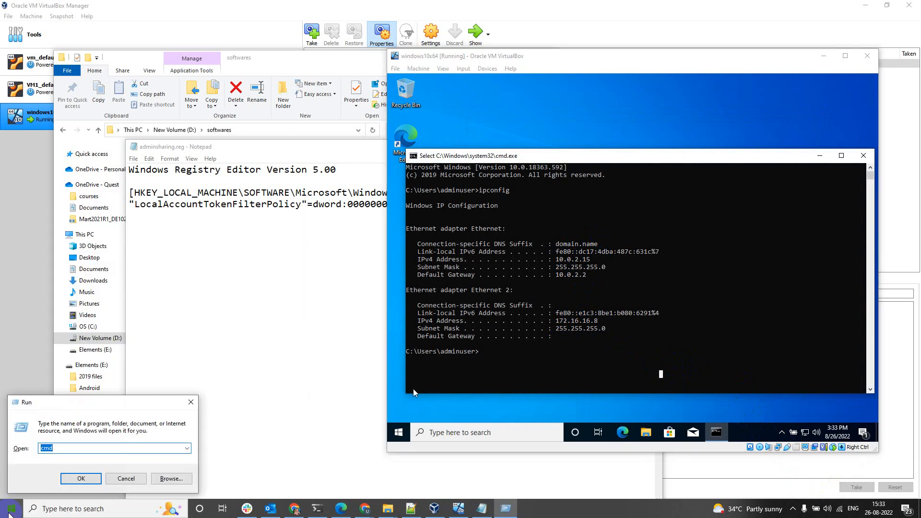
text(\172.16.16.8\c$)
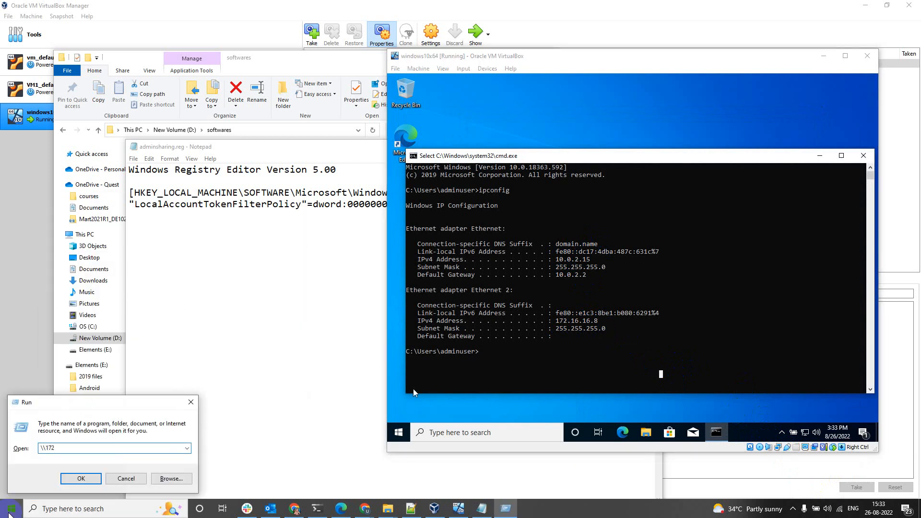
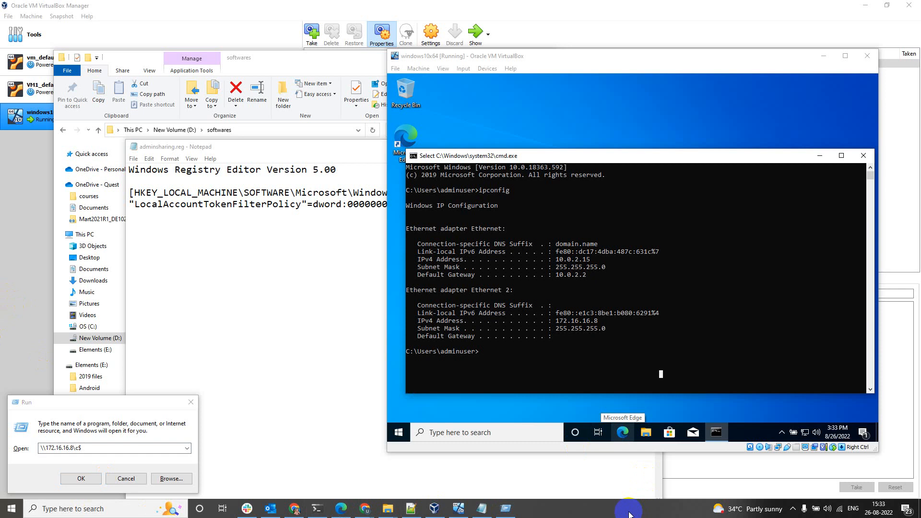
Open \\172.16.16.8\c$ and sign in with the VM admin username and password.
key(Return)
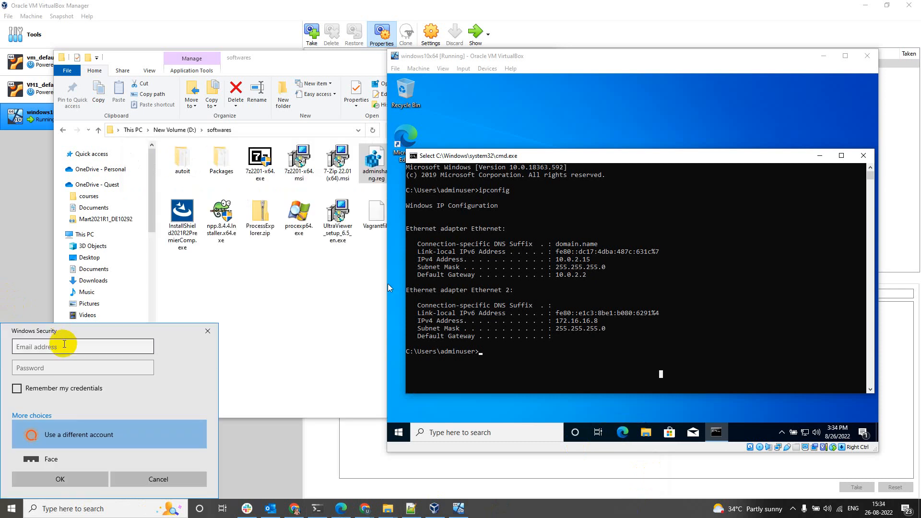
click(73, 346)
text(ad)
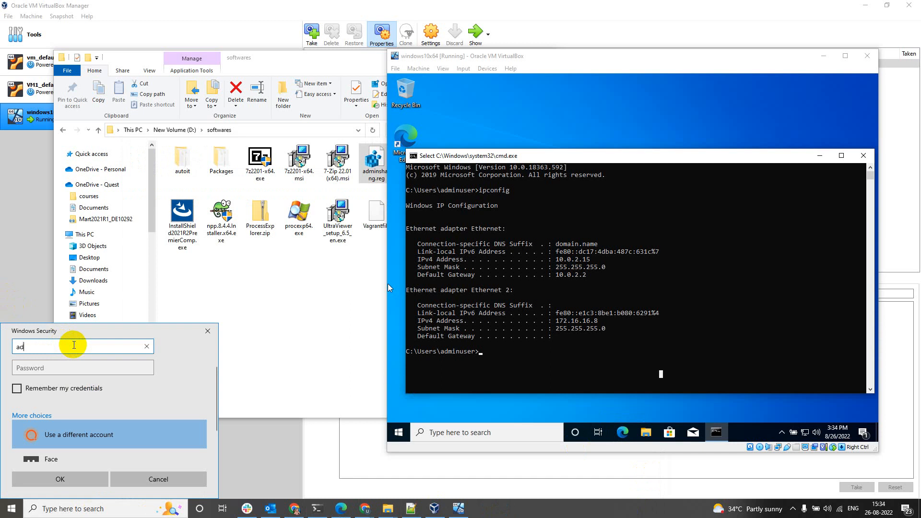
text(minuser)
key(Tab)
text(p)
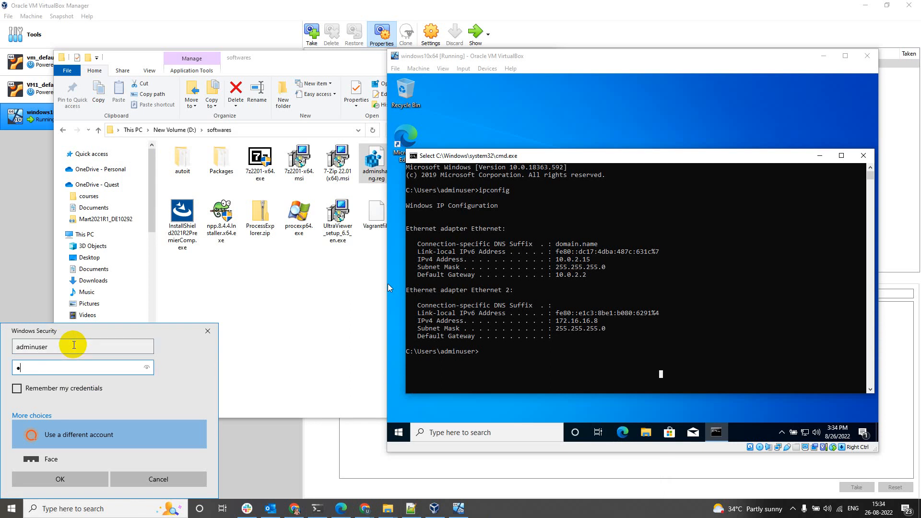
text(•••••••••)
click(67, 480)
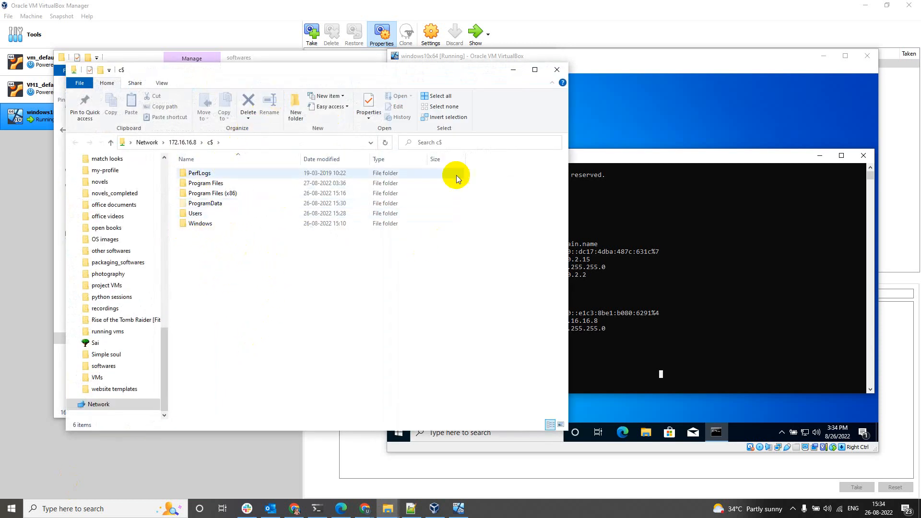
Close the VM's Command Prompt and browse the share to Users > adminuser > Desktop.
click(609, 127)
double_click(418, 156)
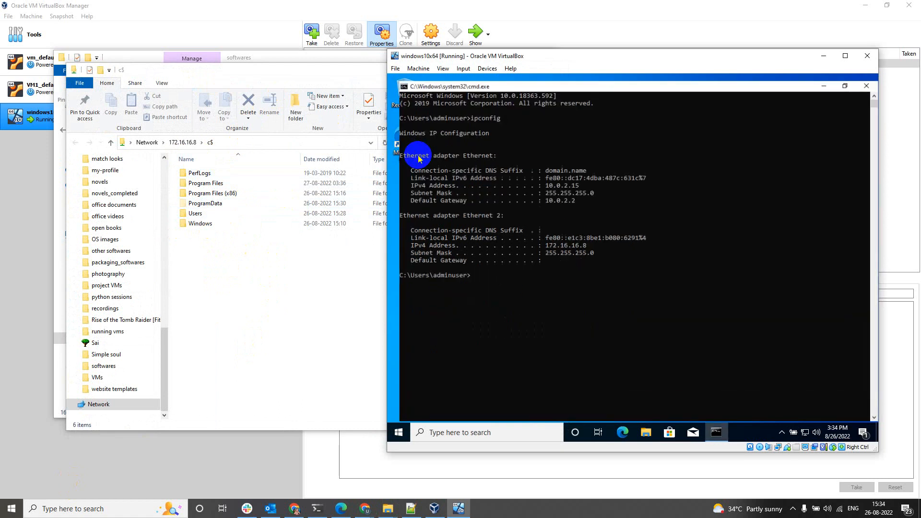
click(864, 77)
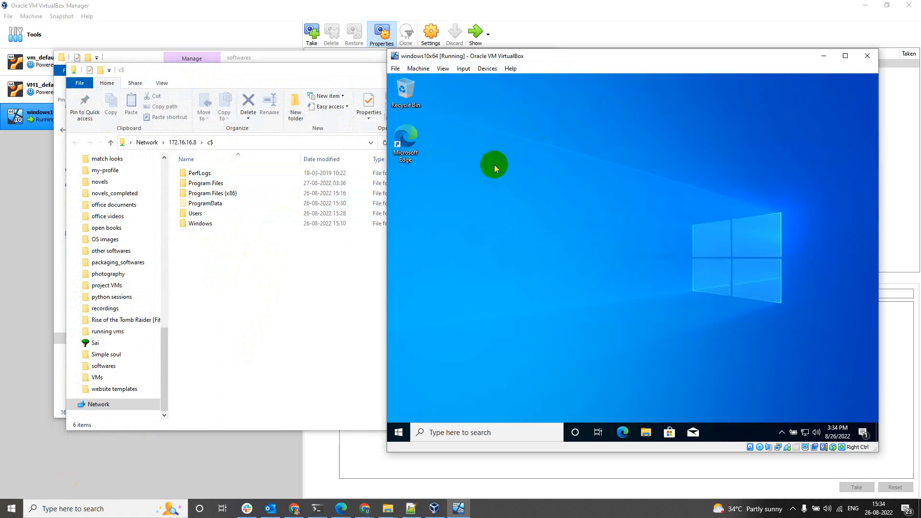
double_click(196, 212)
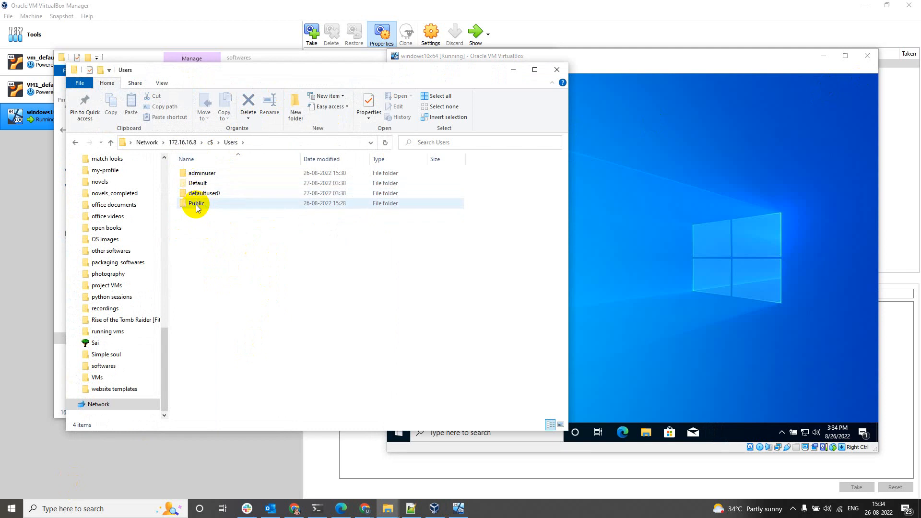
click(199, 175)
double_click(198, 175)
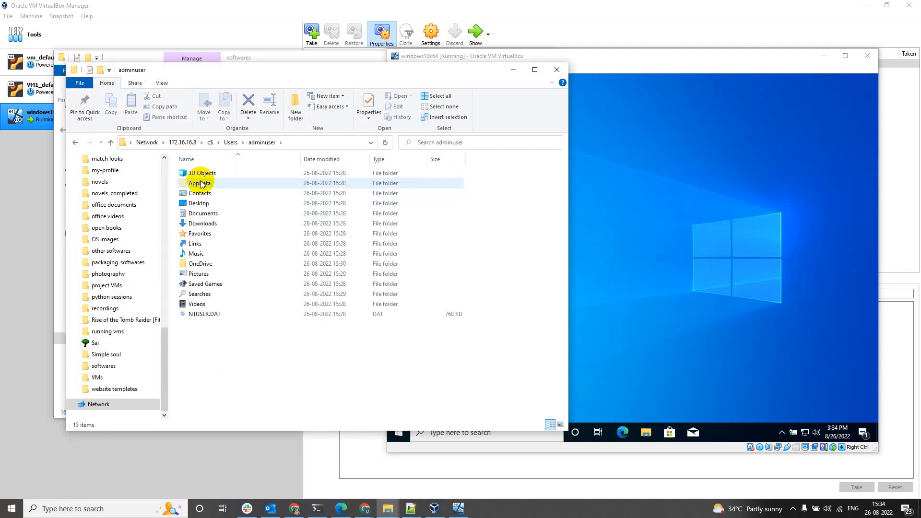
double_click(196, 203)
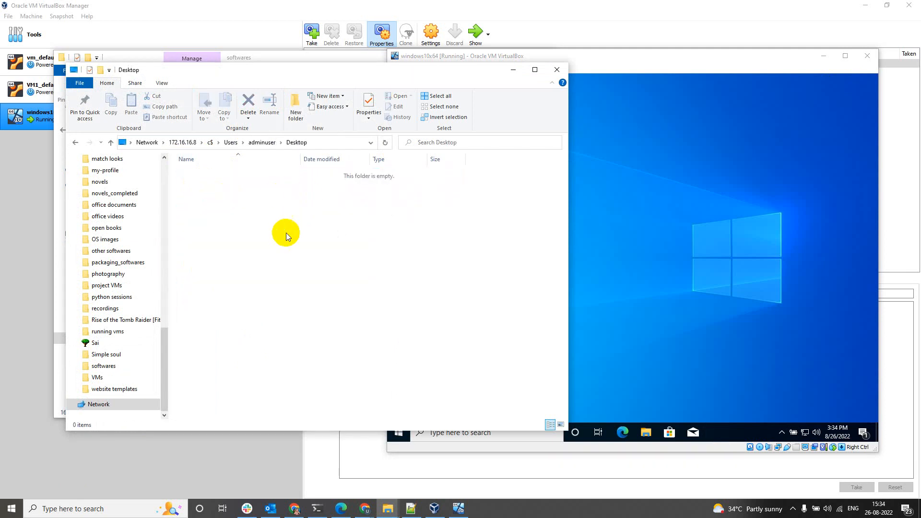
Create a new text document on the VM desktop, then delete it through the share.
right_click(681, 222)
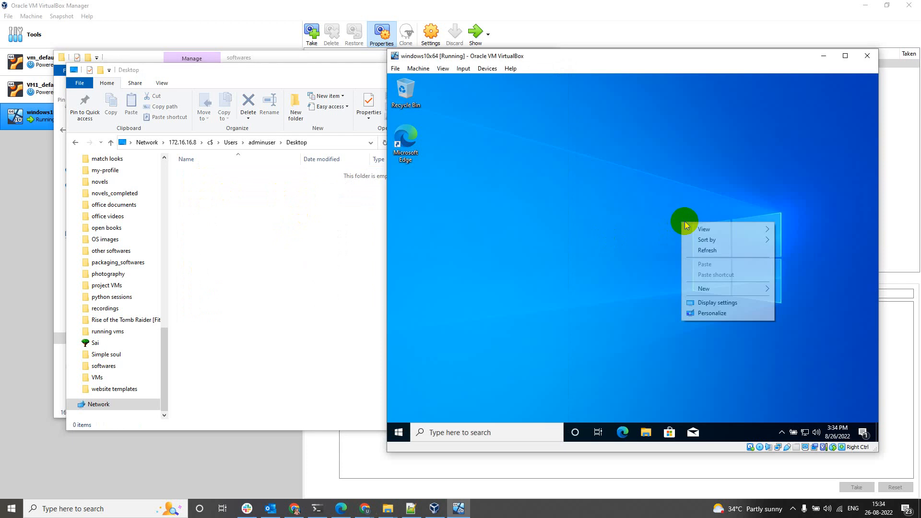
mouse_move(724, 289)
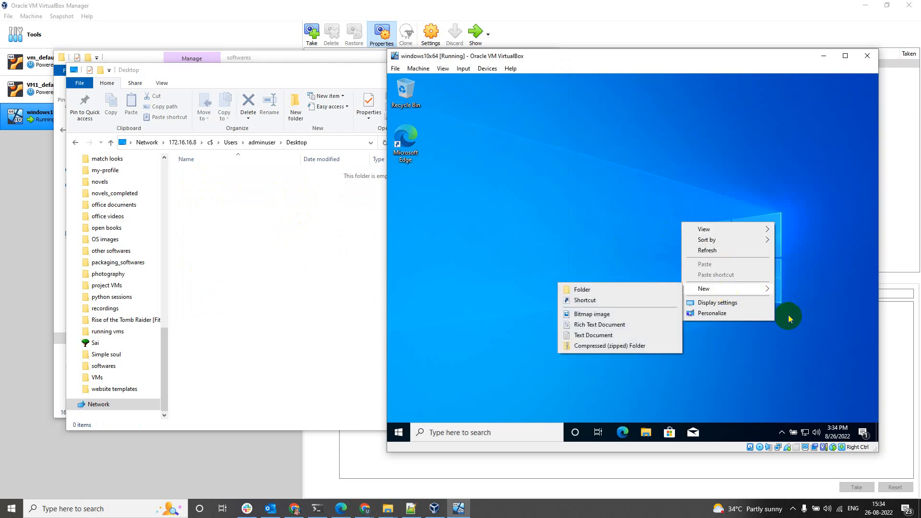
click(593, 336)
click(271, 313)
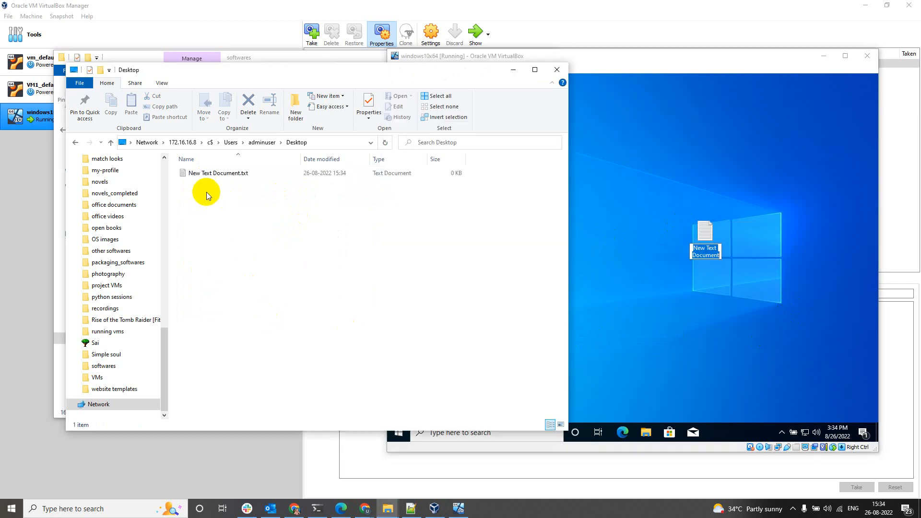
click(223, 174)
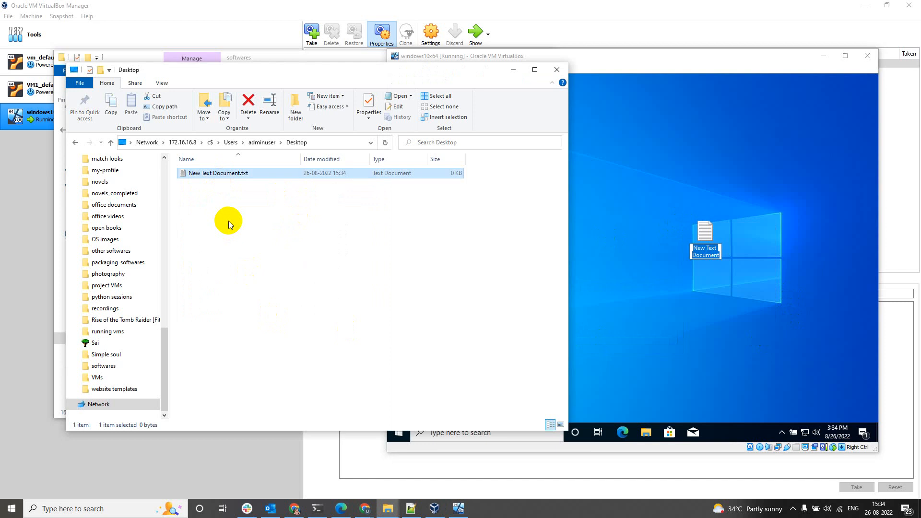
key(Delete)
key(Return)
click(648, 142)
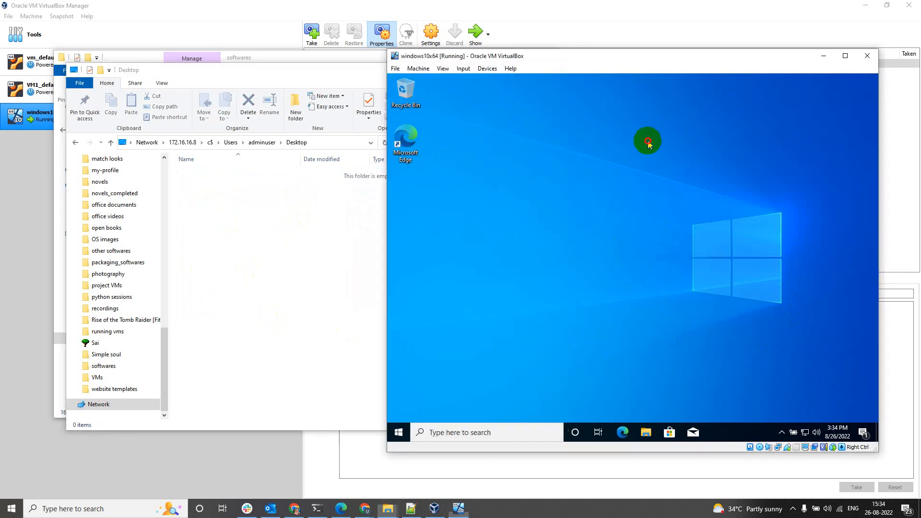
Clear the folder path in the shared Explorer window's address bar.
click(279, 266)
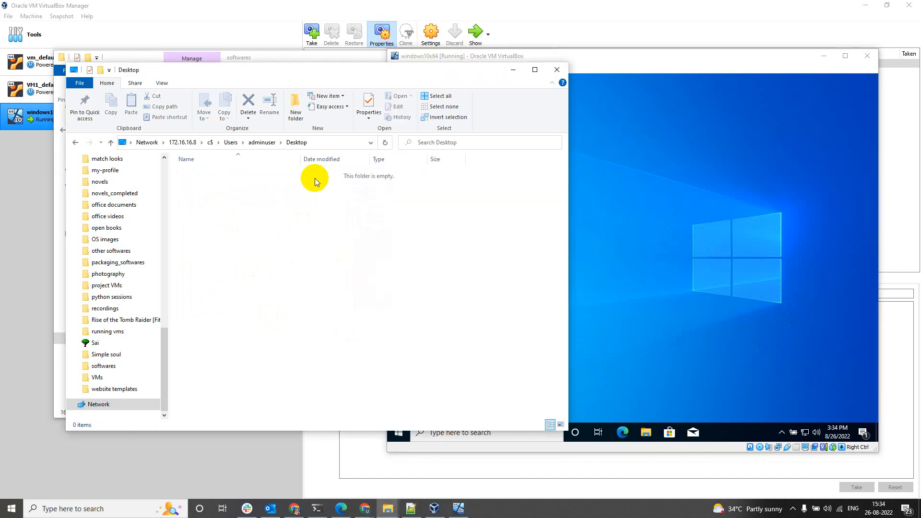
click(329, 143)
key(ctrl+c)
key(BackSpace)
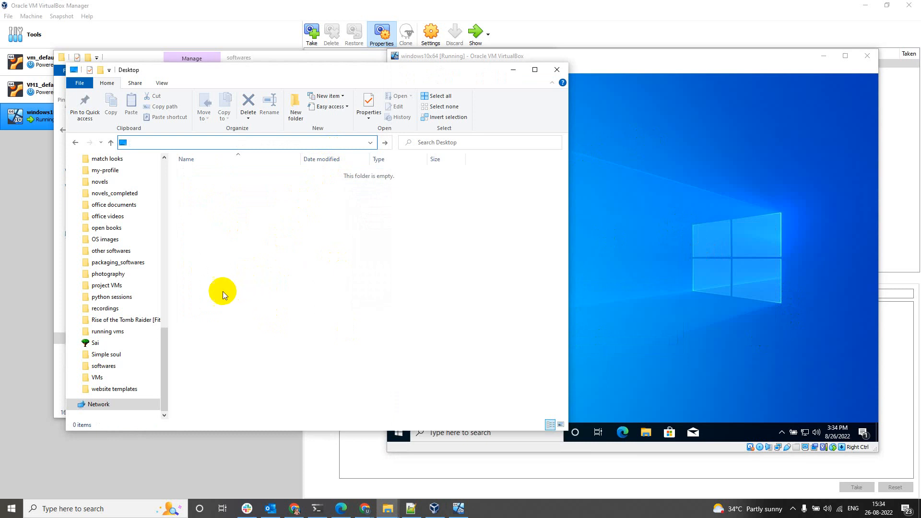
scroll(154, 341, up, 1)
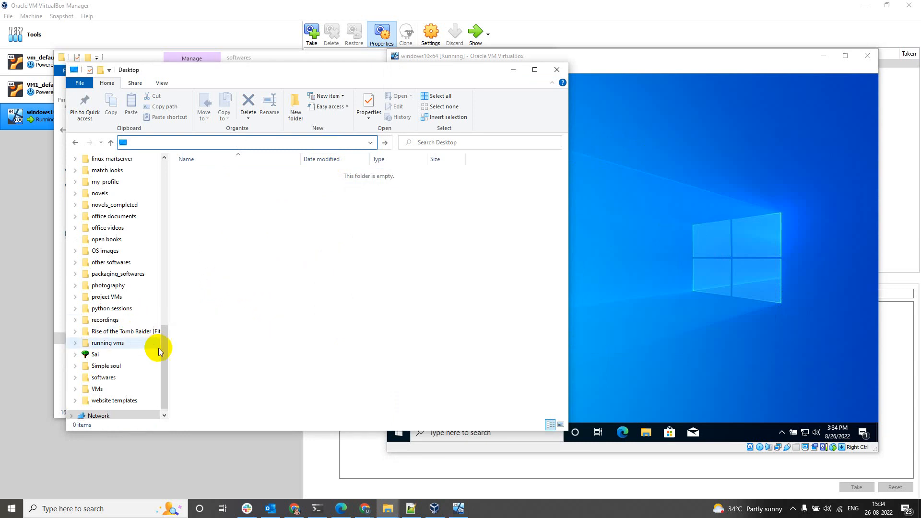
Create a shortcut named Desktop in the host Desktop folder targeting \\172.16.16.8\c$\Users\adminuser\Desktop, then close Explorer.
click(558, 72)
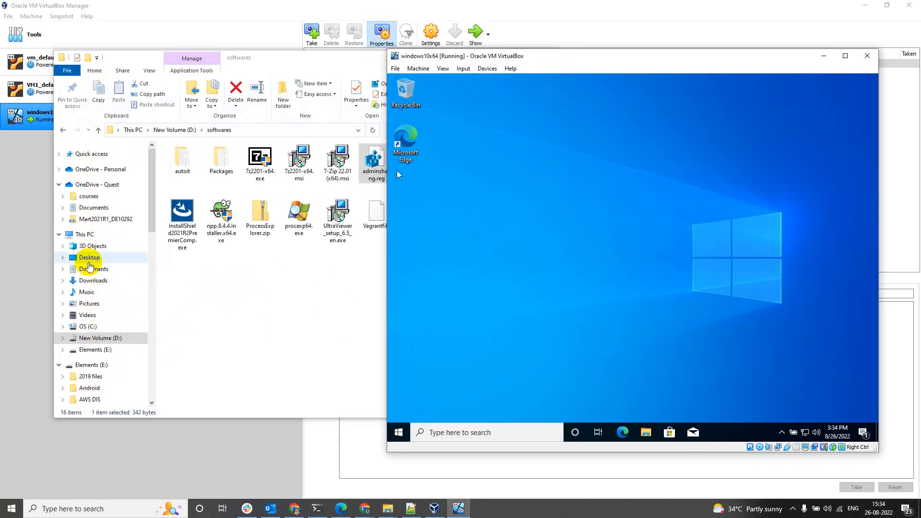
click(90, 262)
right_click(497, 242)
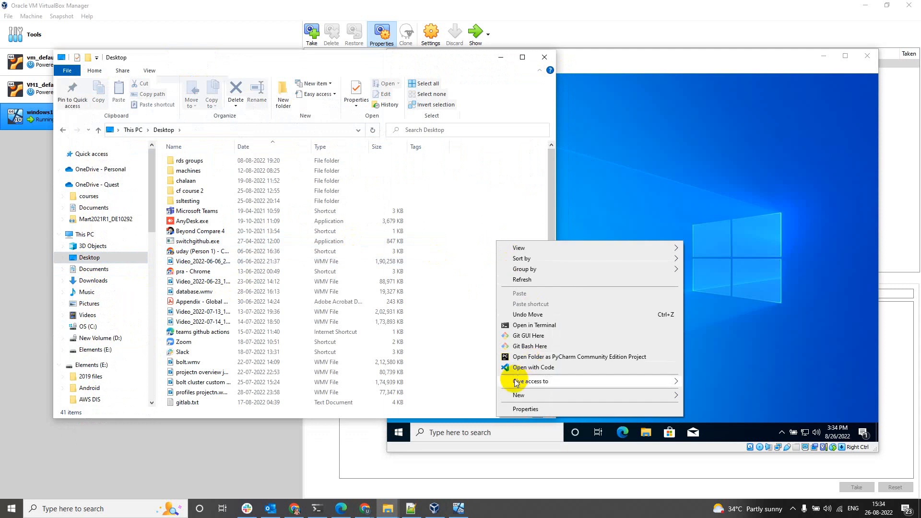
mouse_move(552, 395)
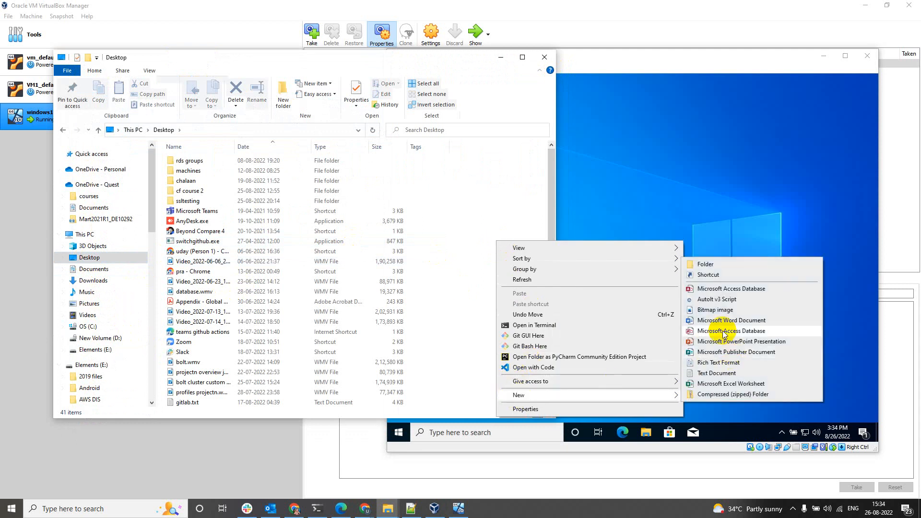
click(708, 275)
key(ctrl+v)
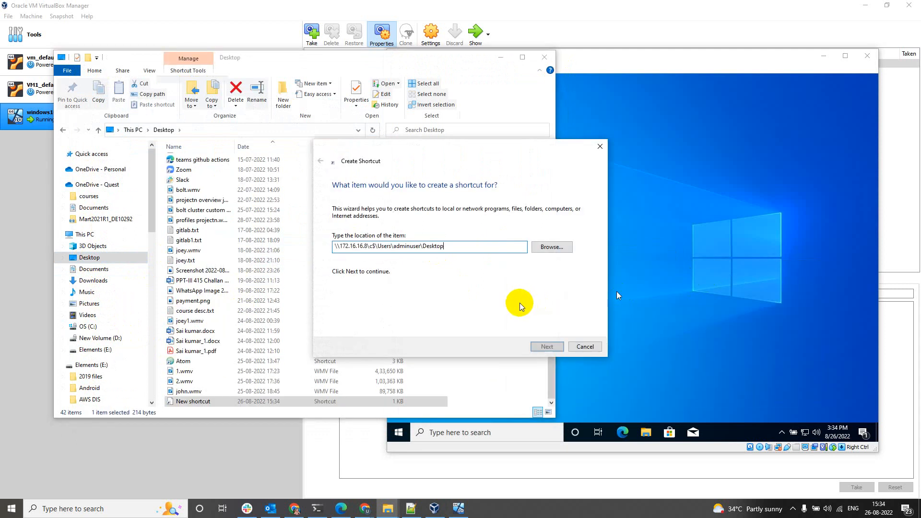
click(546, 347)
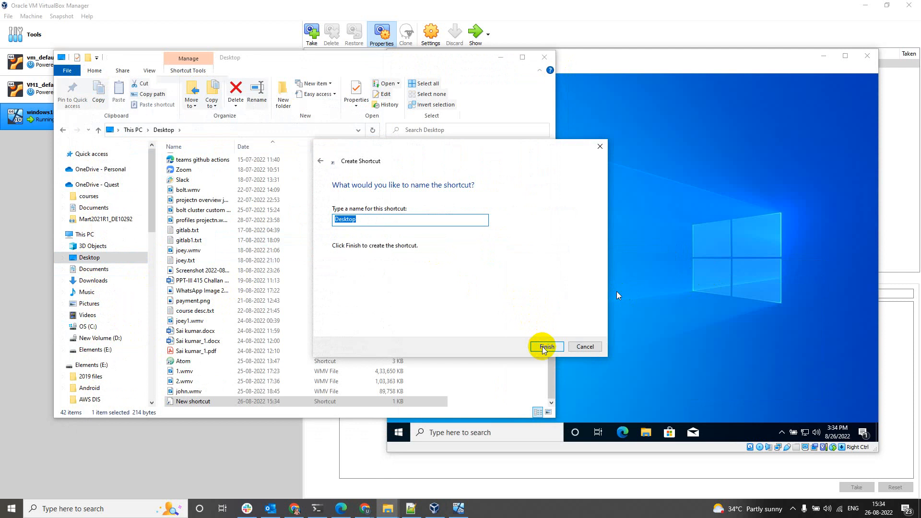
click(545, 347)
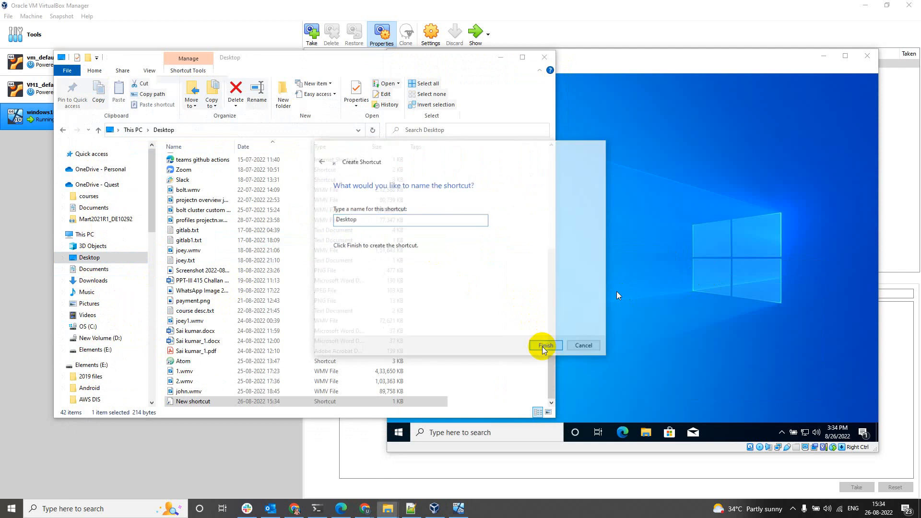
click(545, 58)
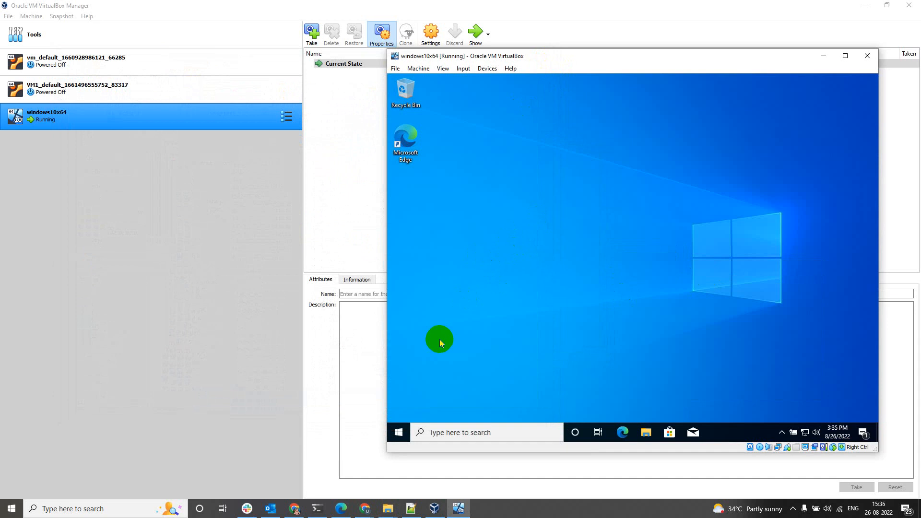
Choose Shut down from the guest's Start > Power menu, then check and dismiss the VM's Machine menu.
click(400, 432)
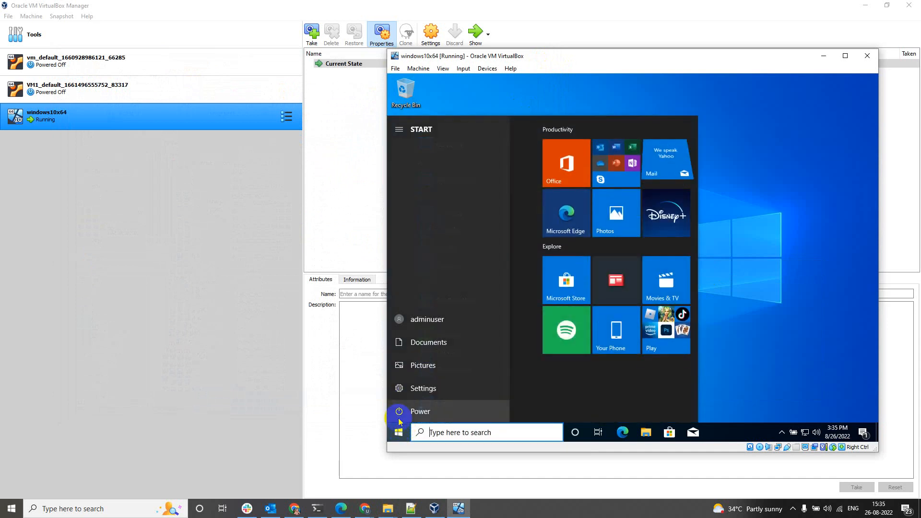
click(400, 412)
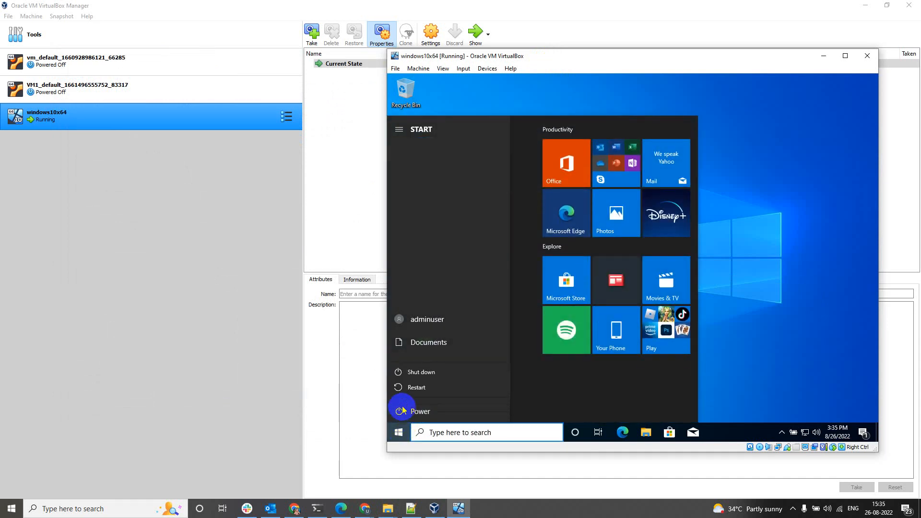
click(417, 378)
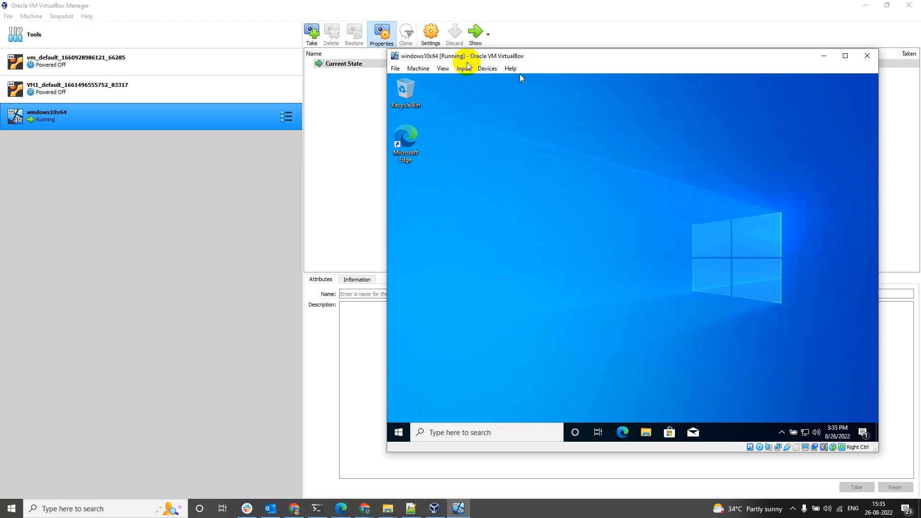
click(412, 70)
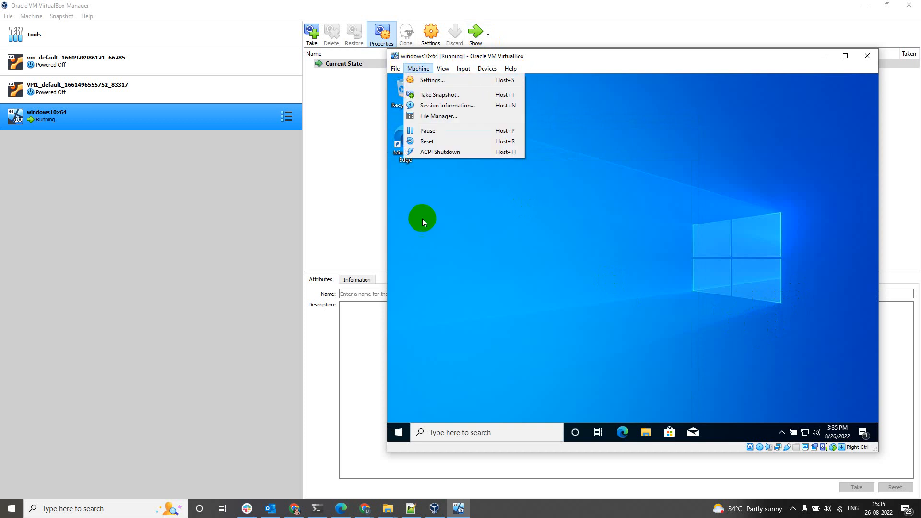
click(560, 261)
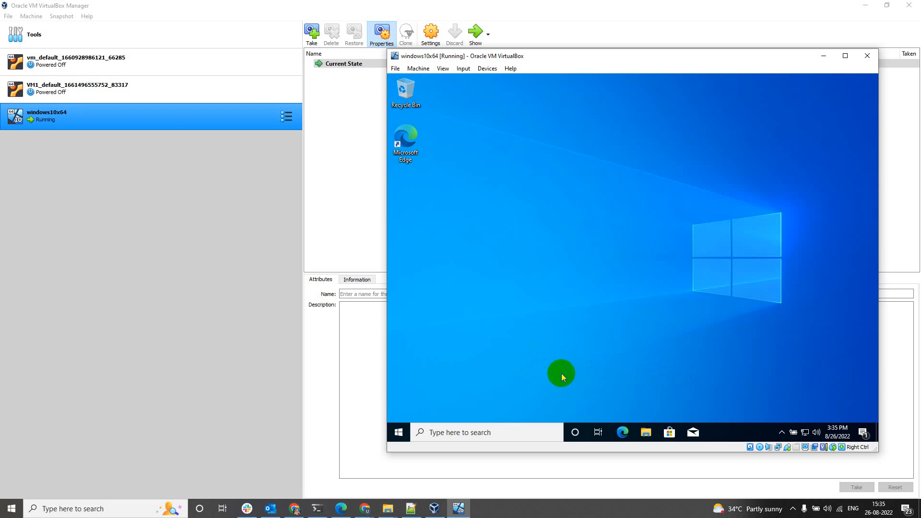
Shut down the guest again from Start > Power until the VM powers off.
click(407, 433)
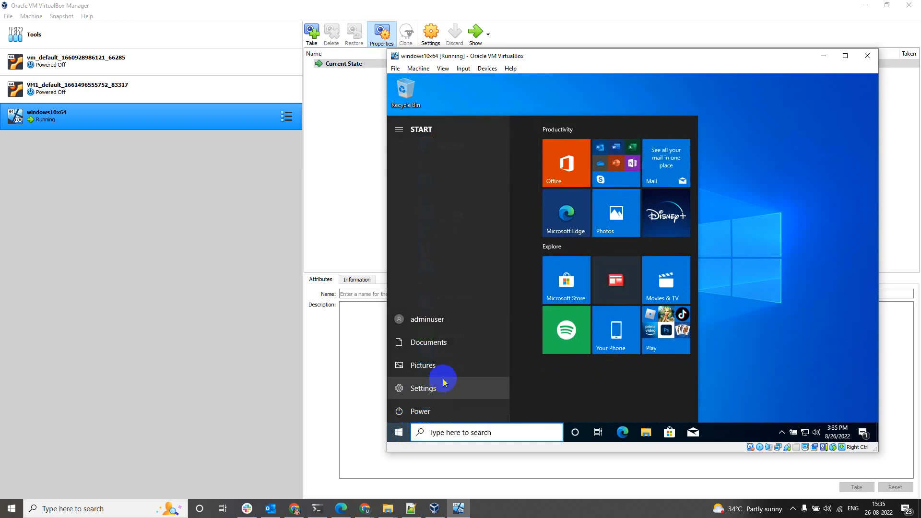
click(421, 411)
click(435, 378)
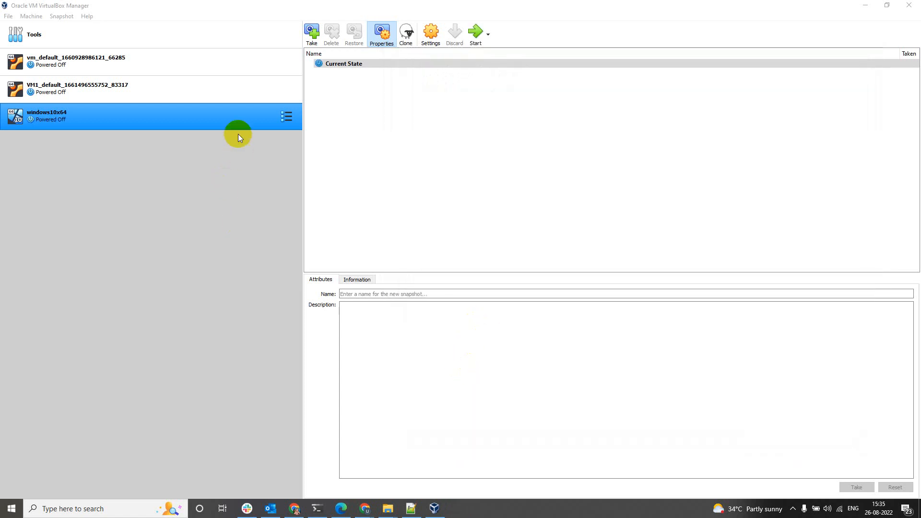
Open and close the windows10x64 settings, then switch to its Snapshots view.
right_click(238, 126)
click(254, 129)
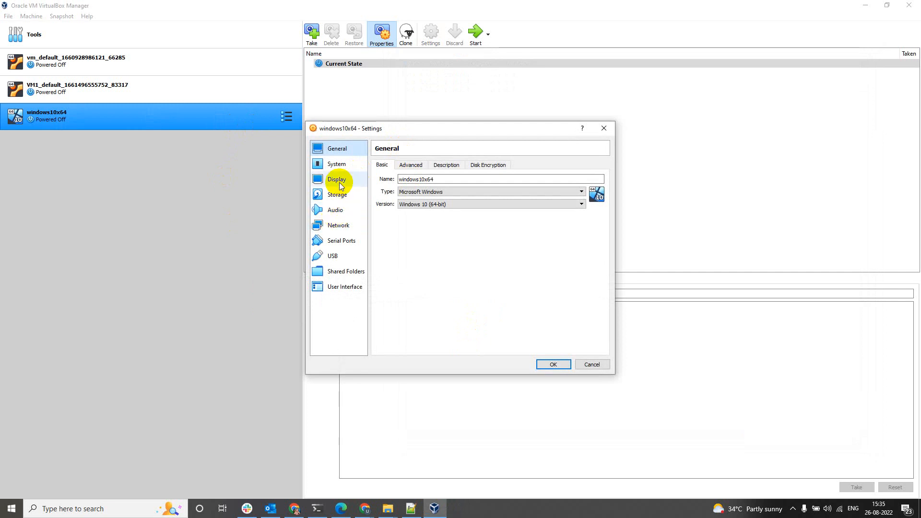
click(603, 132)
click(286, 116)
click(335, 134)
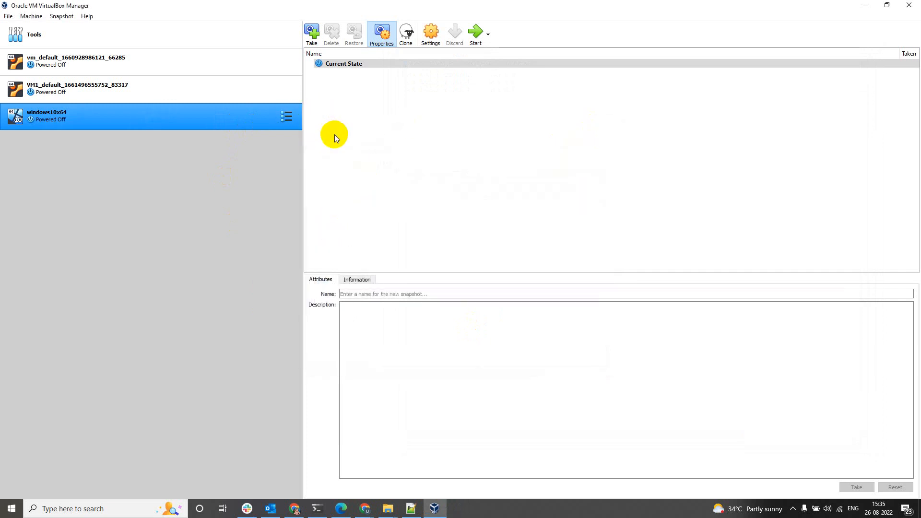
Take a snapshot named 'clean machine' and begin noting the admin username in its description.
click(312, 32)
drag(411, 198, 337, 198)
text(clean machine,)
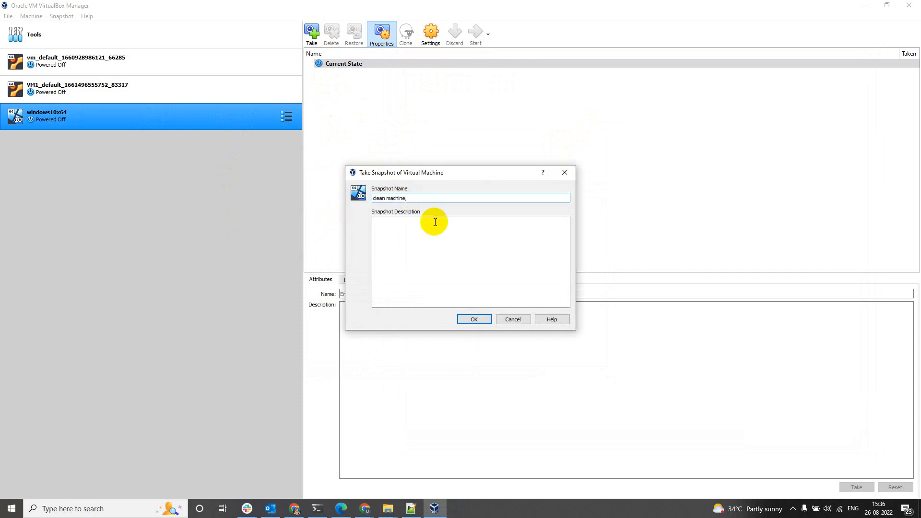
click(440, 222)
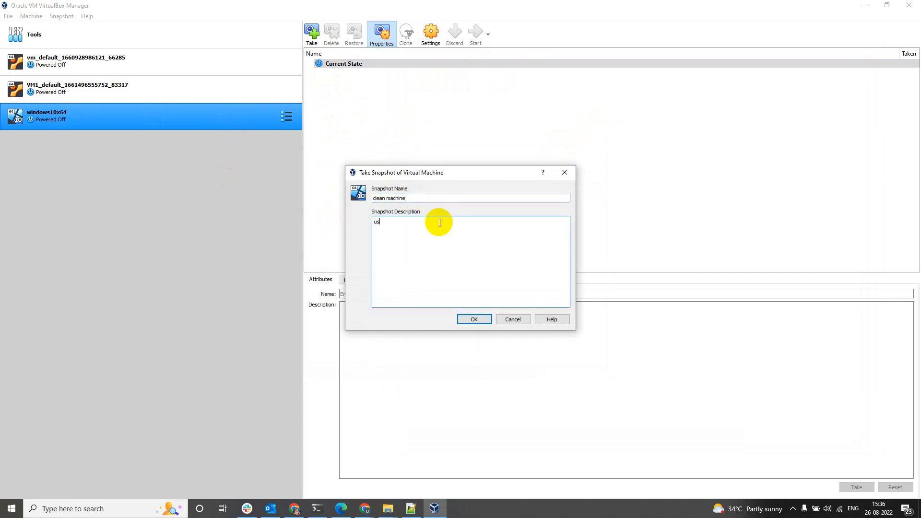
text(username: adminuser)
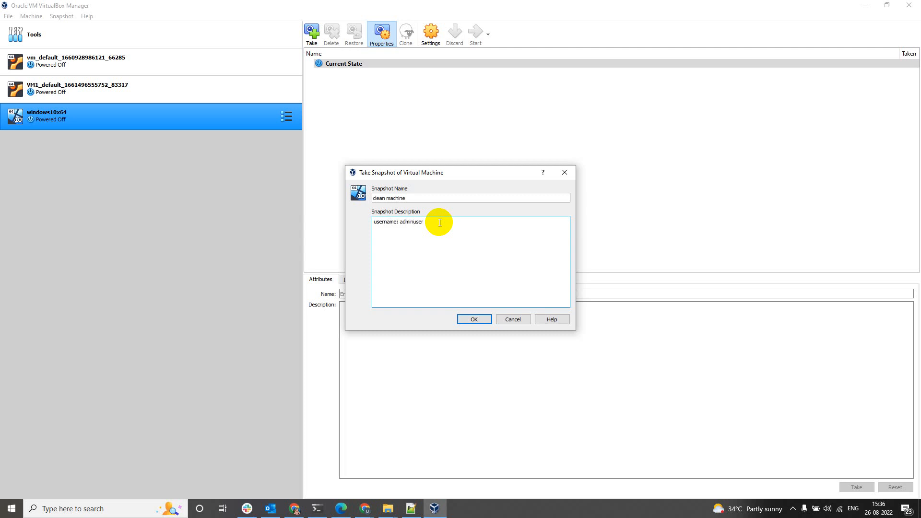